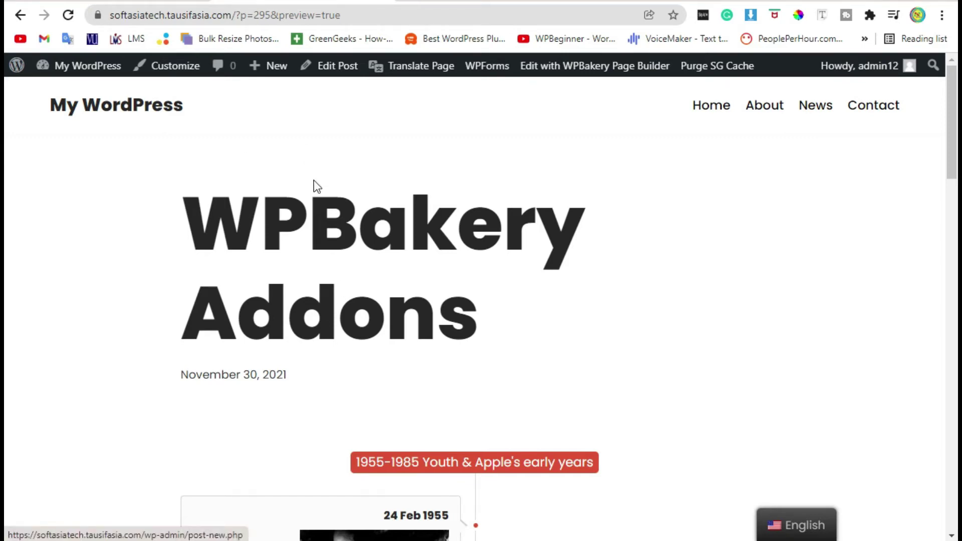
# Scroll through the site preview, then go to the admin dashboard.
pyautogui.scroll(-8, 313, 180)
pyautogui.scroll(-10, 118, 351)
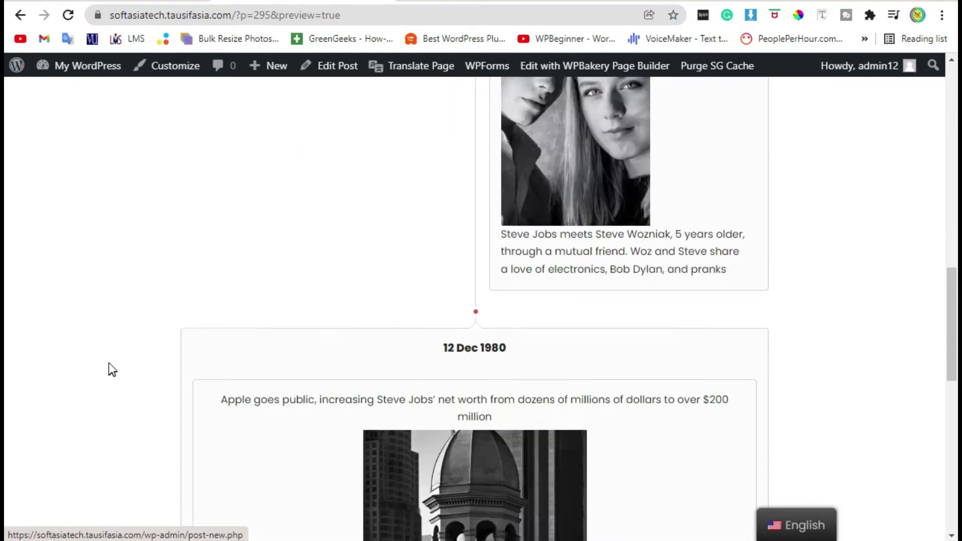
pyautogui.scroll(-6, 107, 355)
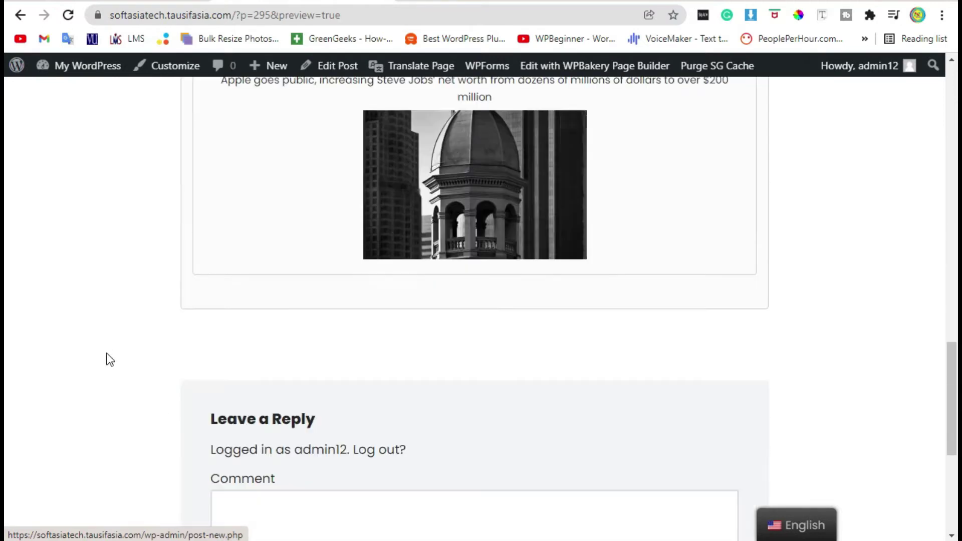
pyautogui.scroll(6, 453, 390)
pyautogui.scroll(6, 589, 424)
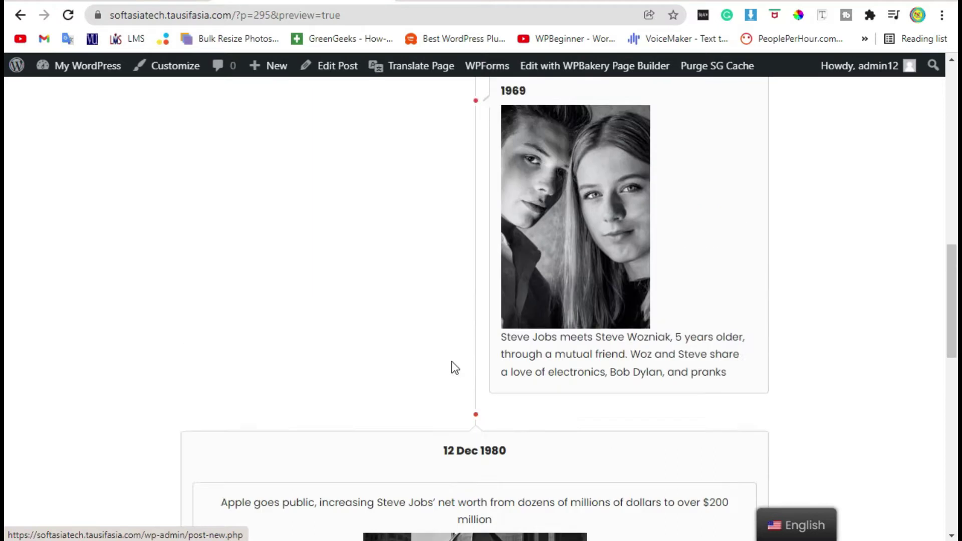
pyautogui.scroll(10, 304, 328)
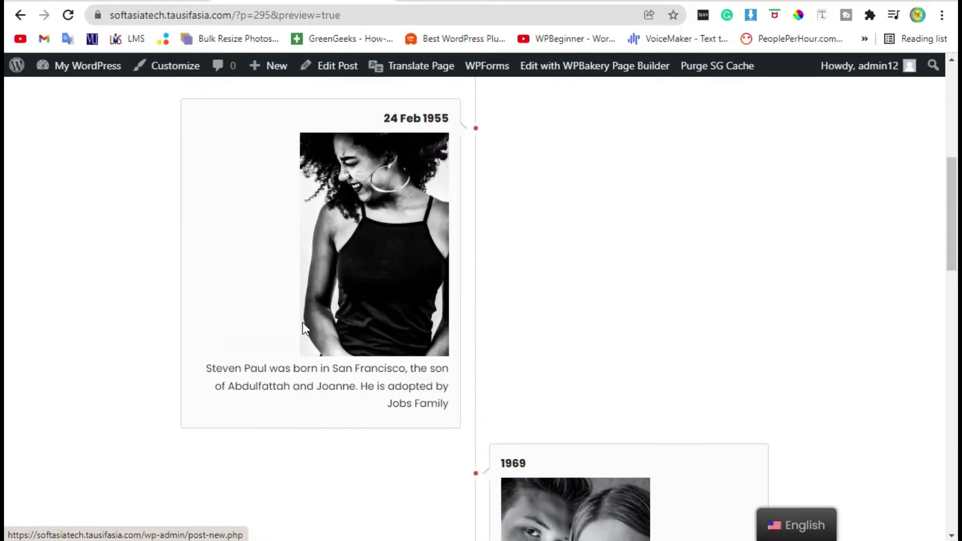
pyautogui.scroll(-2, 308, 328)
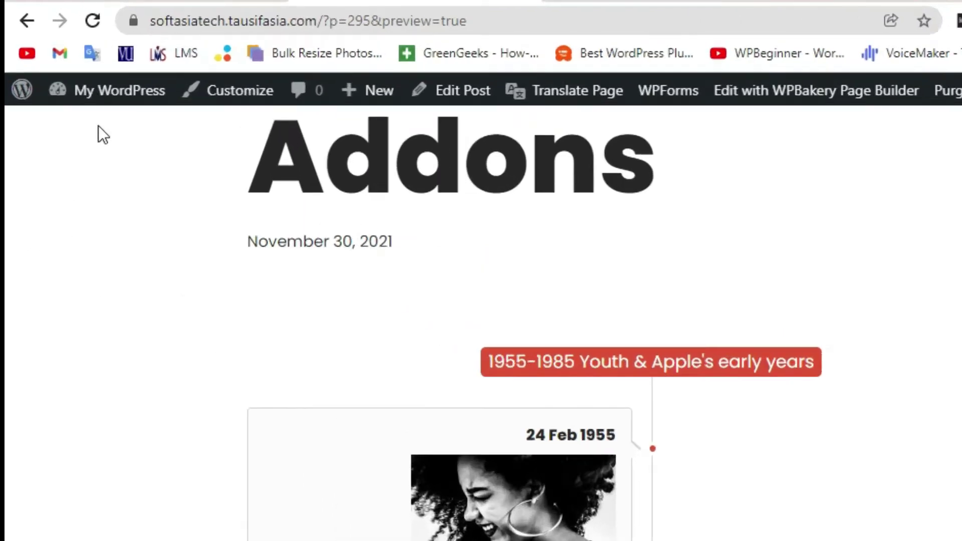
pyautogui.moveTo(84, 73)
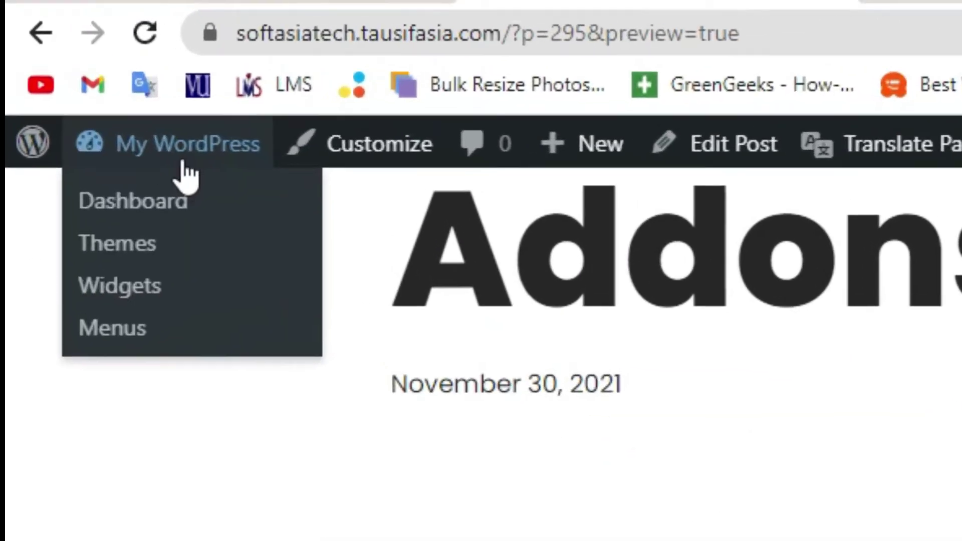
pyautogui.click(225, 233)
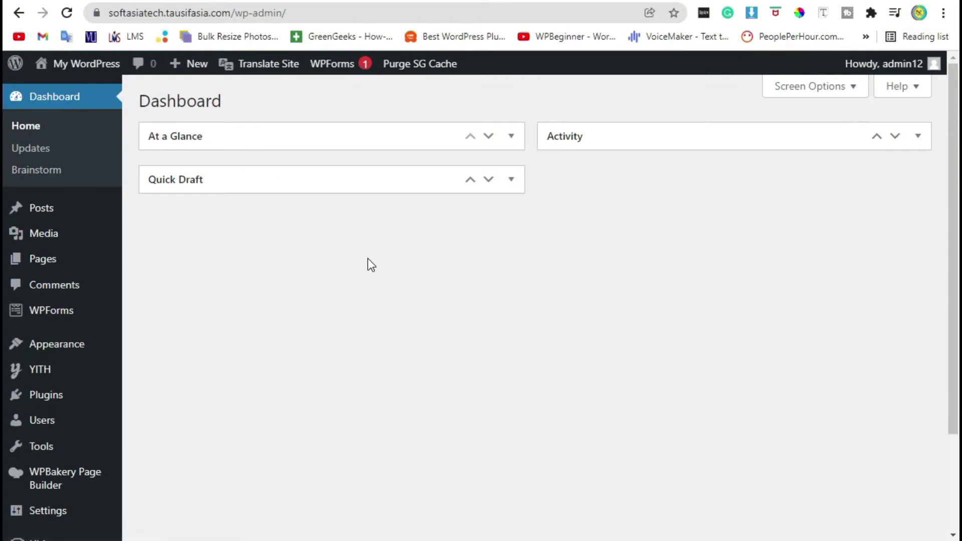
# Go to Plugins > Add New in the admin sidebar.
pyautogui.scroll(-2, 285, 283)
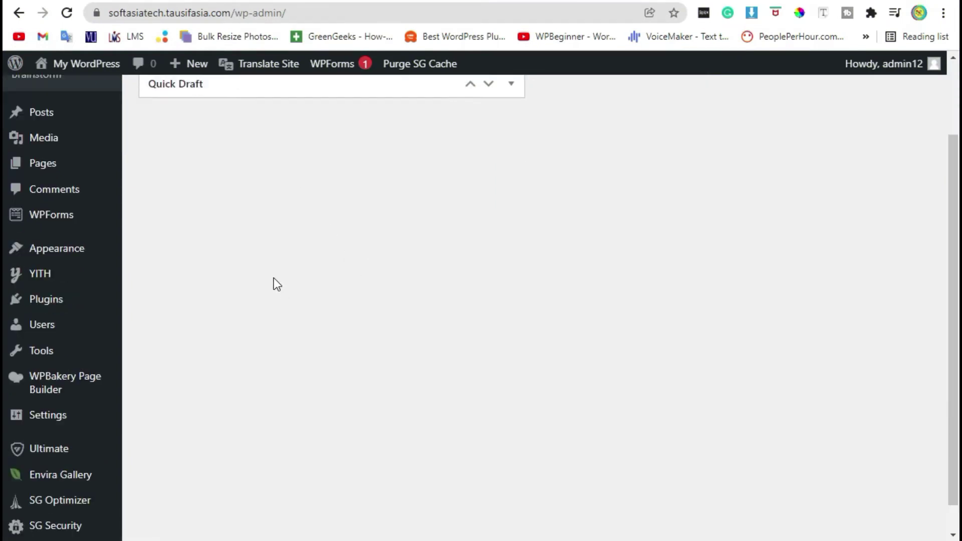
pyautogui.moveTo(44, 321)
pyautogui.moveTo(45, 297)
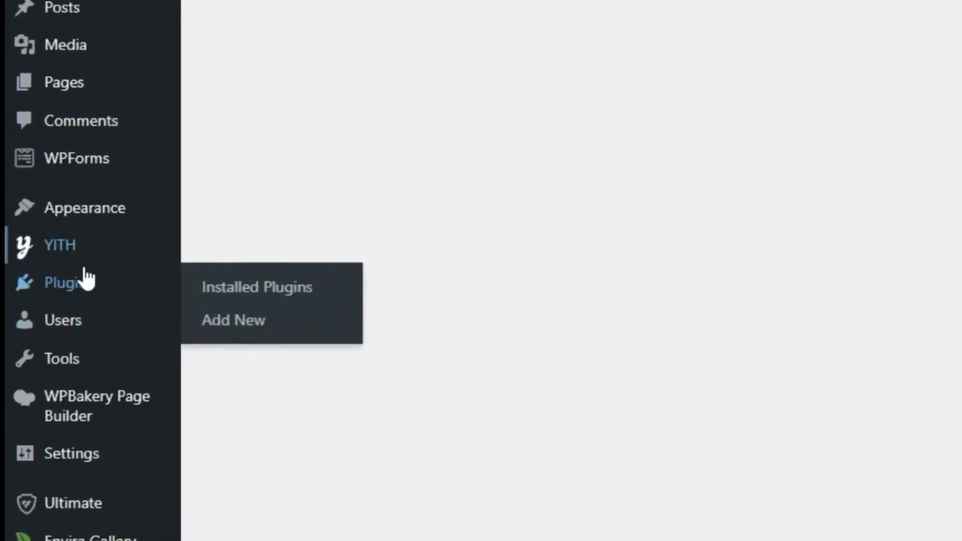
pyautogui.click(264, 324)
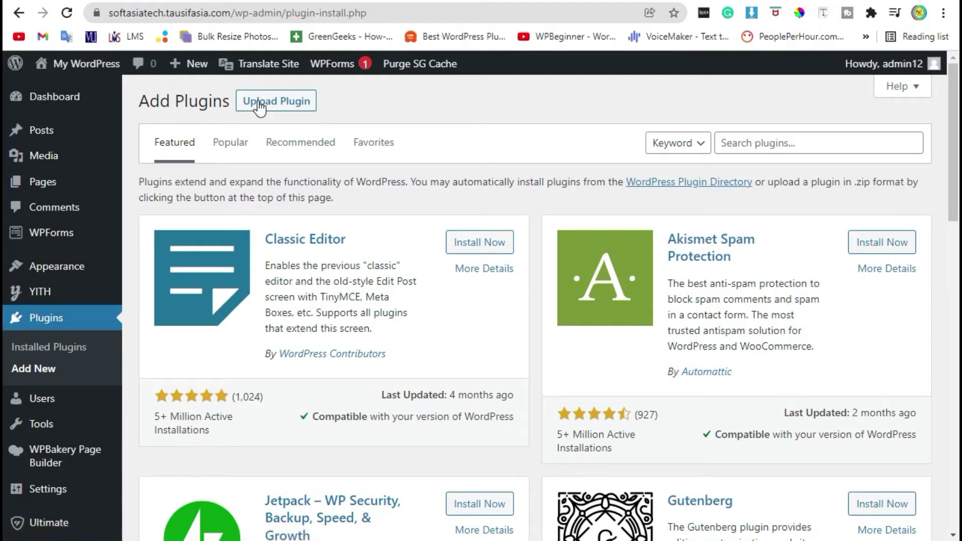
# Select Ultimate_VC_Addons.zip from the Desktop in the Upload Plugin form.
pyautogui.click(259, 106)
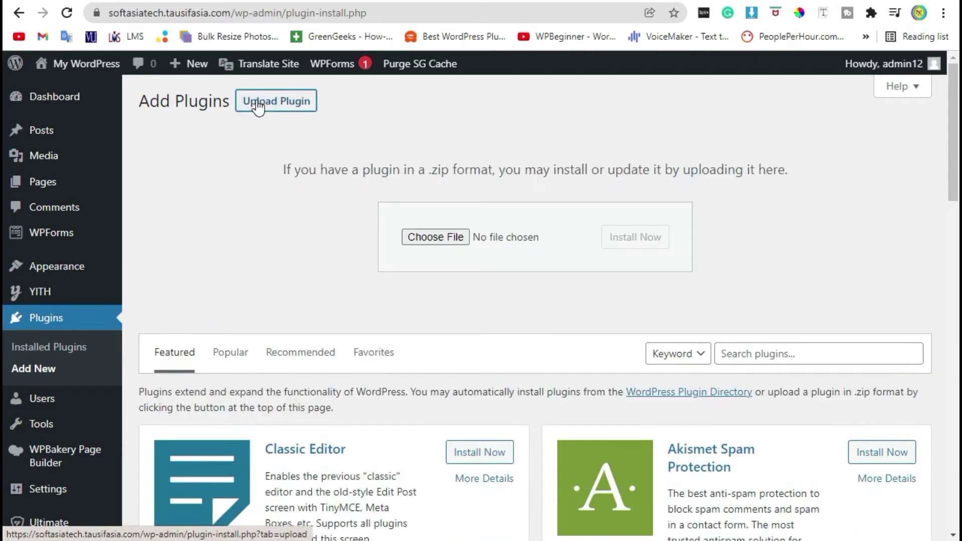
pyautogui.click(455, 239)
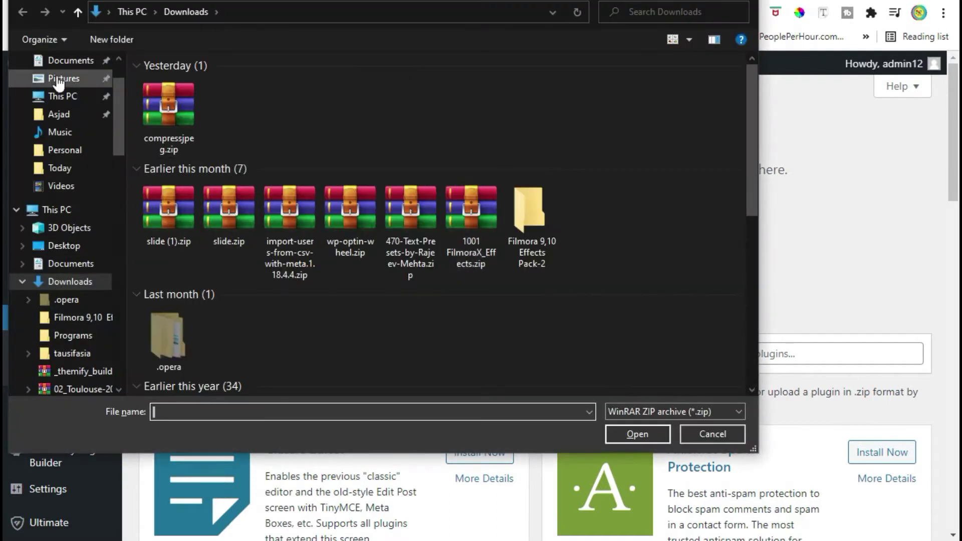
pyautogui.click(80, 245)
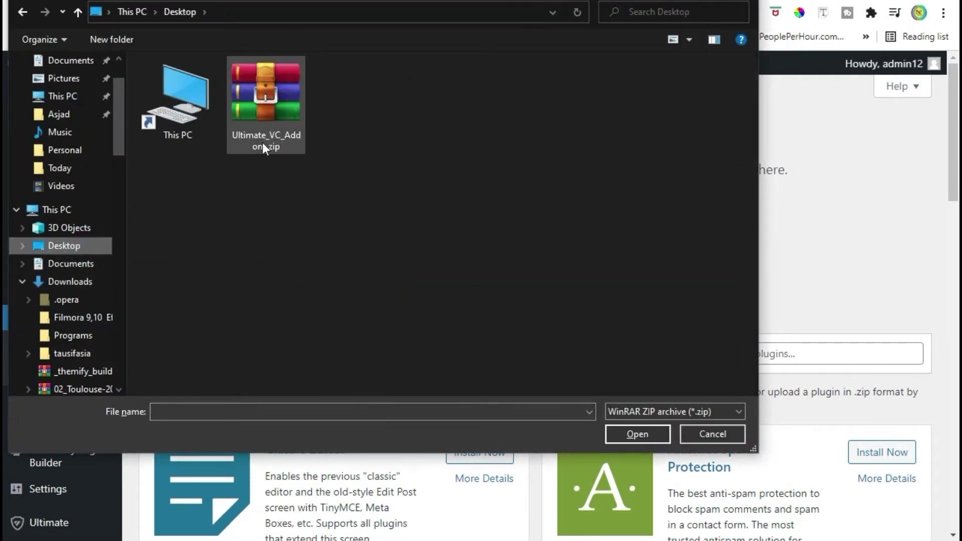
pyautogui.doubleClick(273, 119)
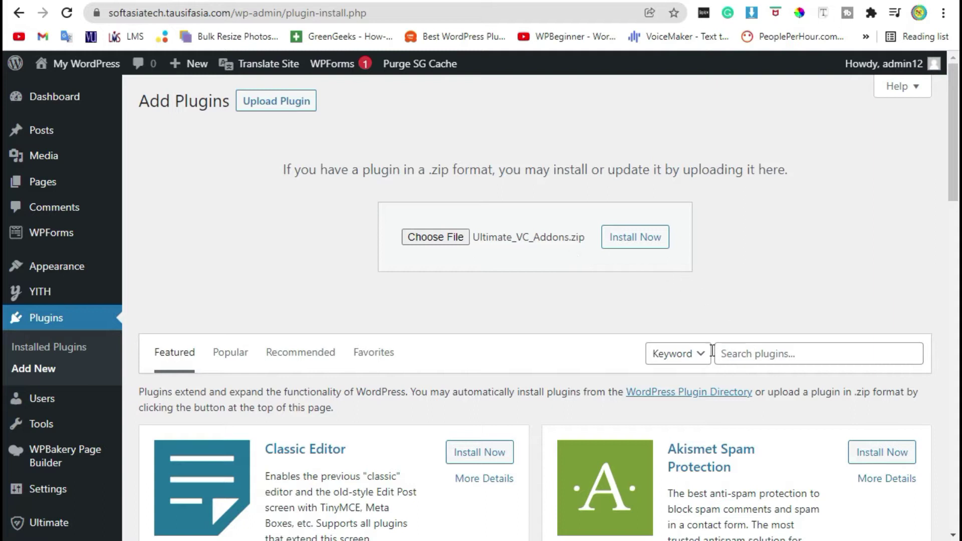
# Install Ultimate_VC_Addons.zip, replacing the current copy, and go back to the Dashboard.
pyautogui.click(637, 244)
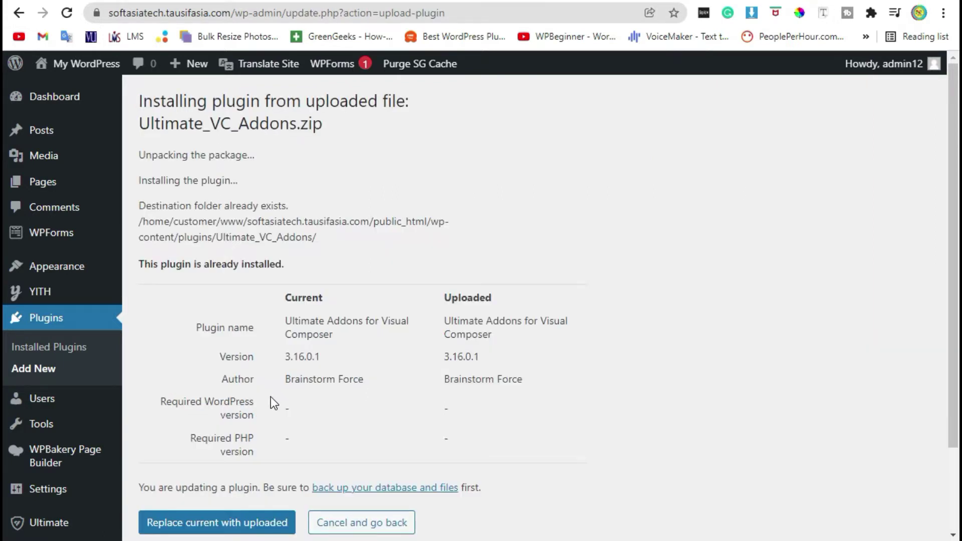
pyautogui.scroll(-2, 270, 397)
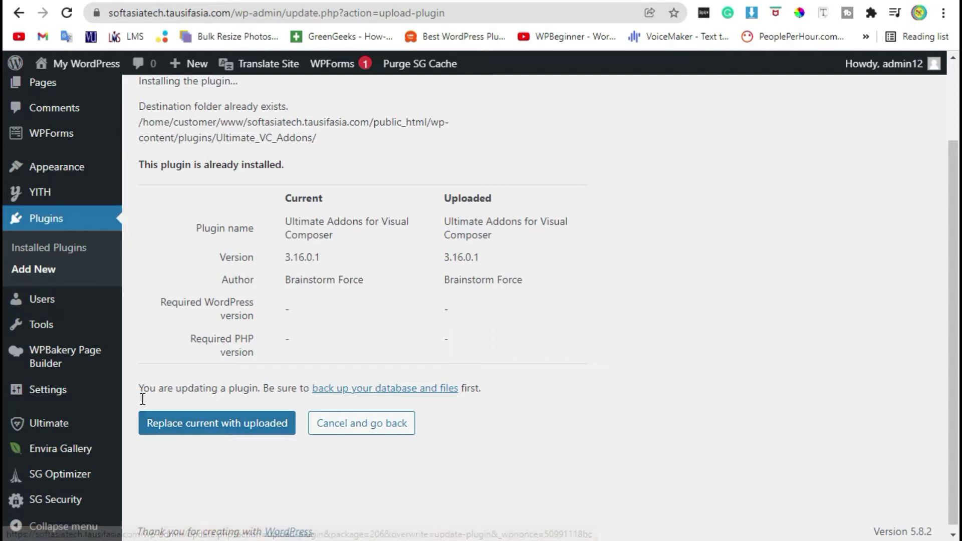
pyautogui.click(192, 436)
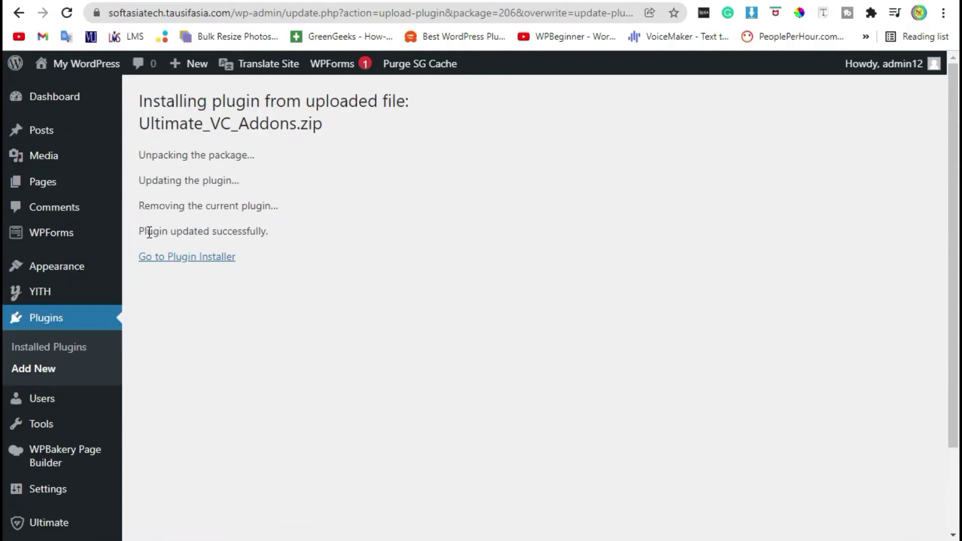
pyautogui.moveTo(146, 231); pyautogui.dragTo(266, 231)
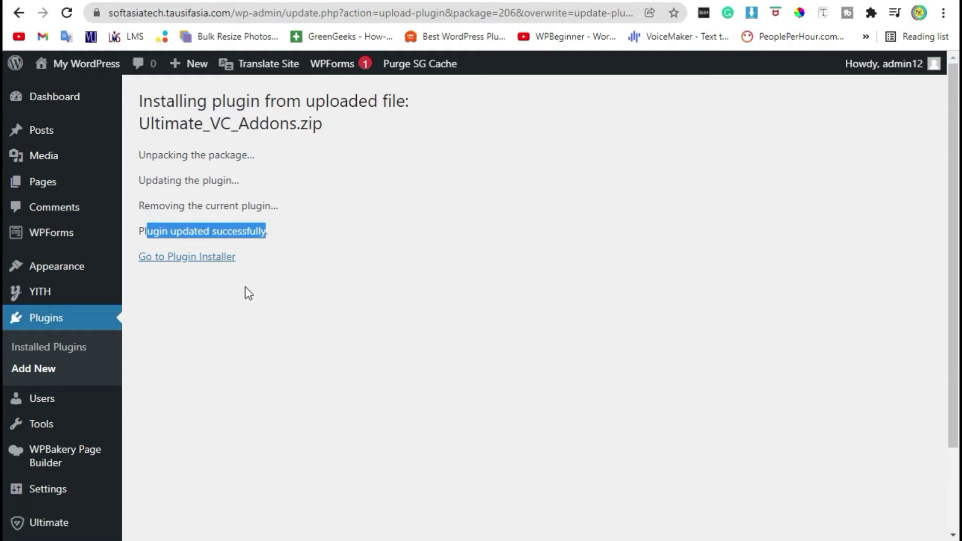
pyautogui.click(64, 99)
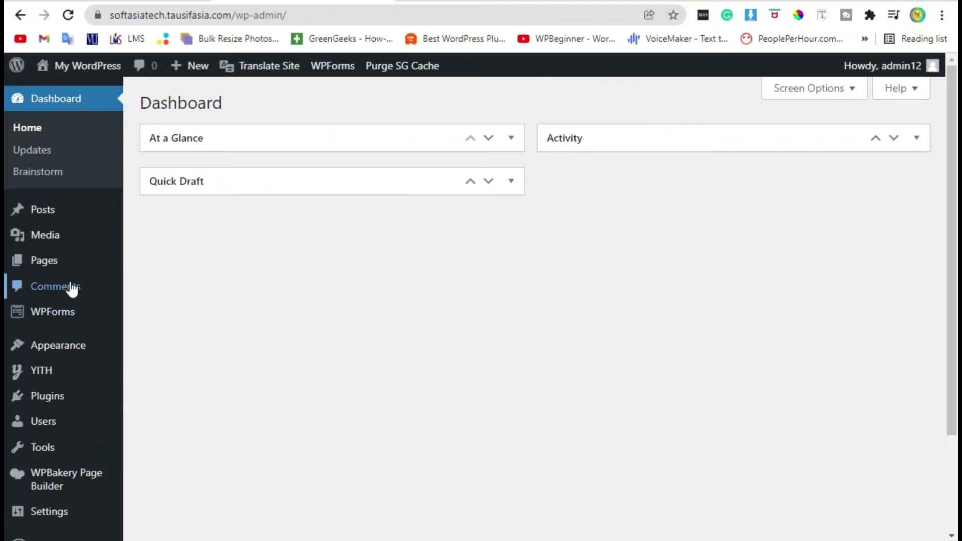
# Create a new page titled 'Addons' and switch it to the WPBakery Backend Editor.
pyautogui.moveTo(46, 266)
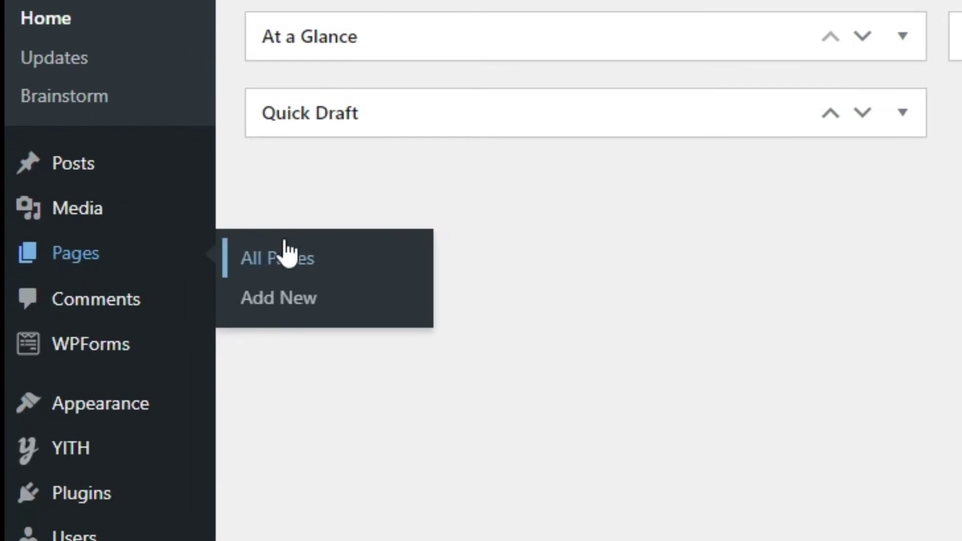
pyautogui.click(299, 289)
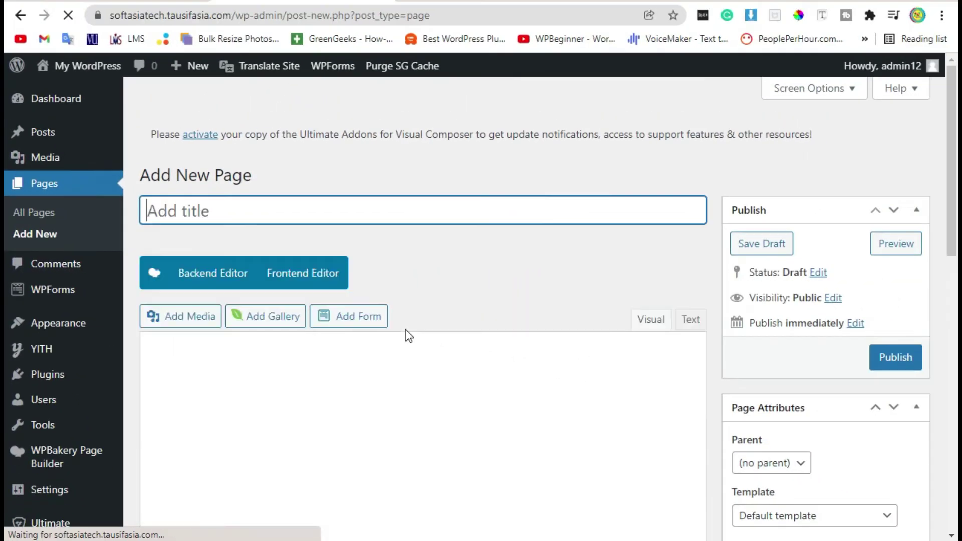
pyautogui.write('Addons')
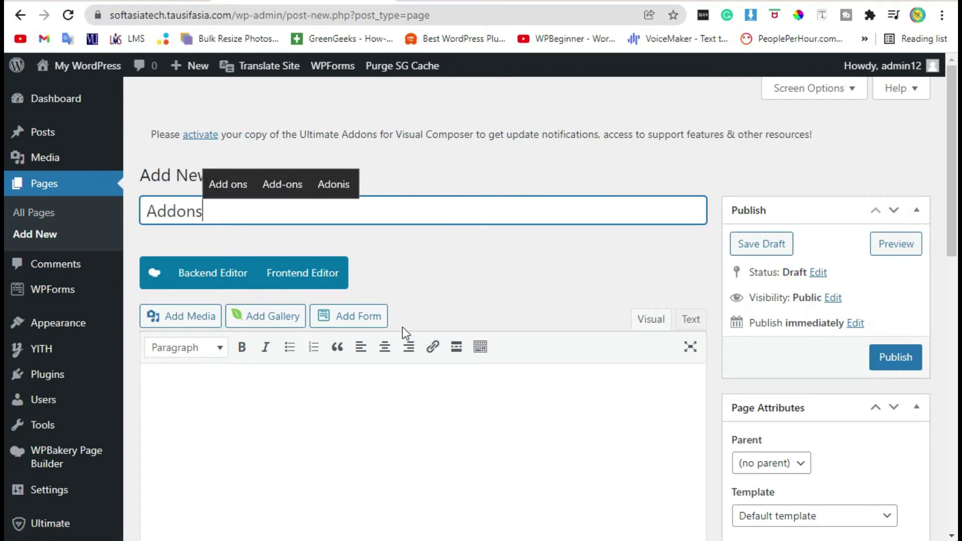
pyautogui.click(225, 279)
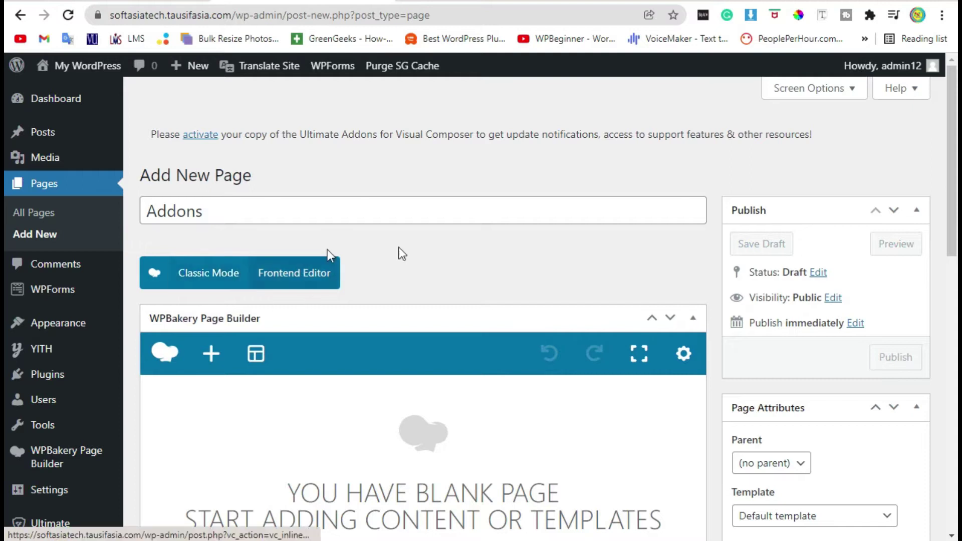
pyautogui.scroll(-5, 397, 254)
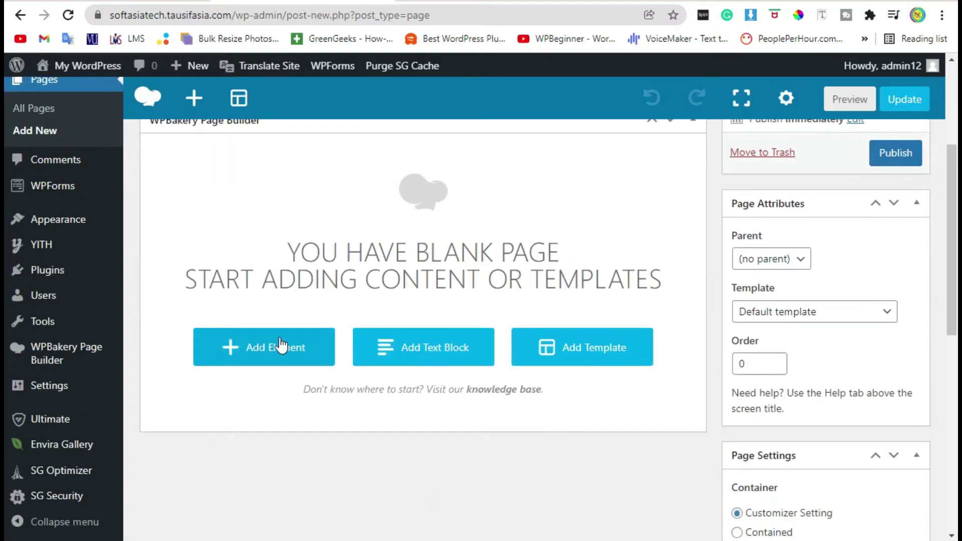
# Insert an Ultimate VC Addons Timeline element into the Addons page layout.
pyautogui.click(281, 344)
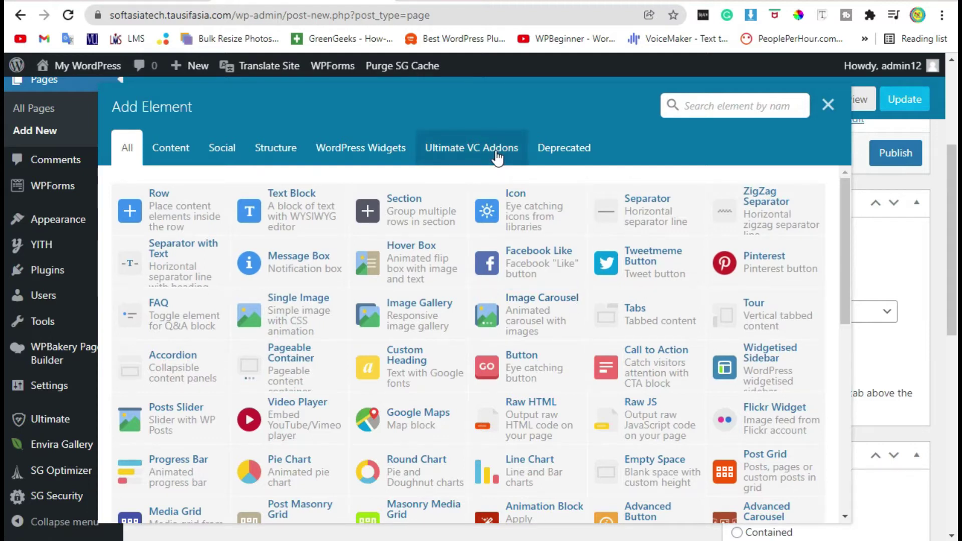
pyautogui.click(497, 157)
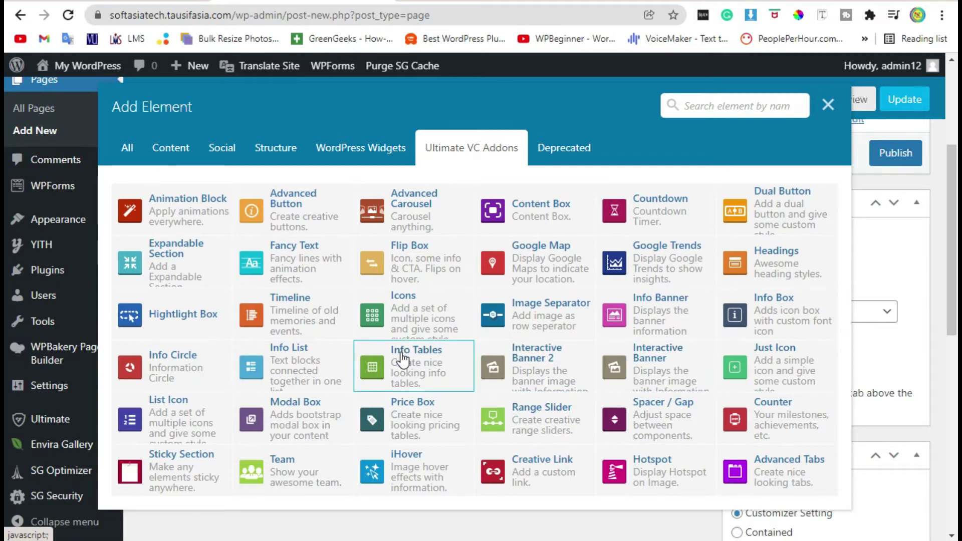
pyautogui.click(313, 332)
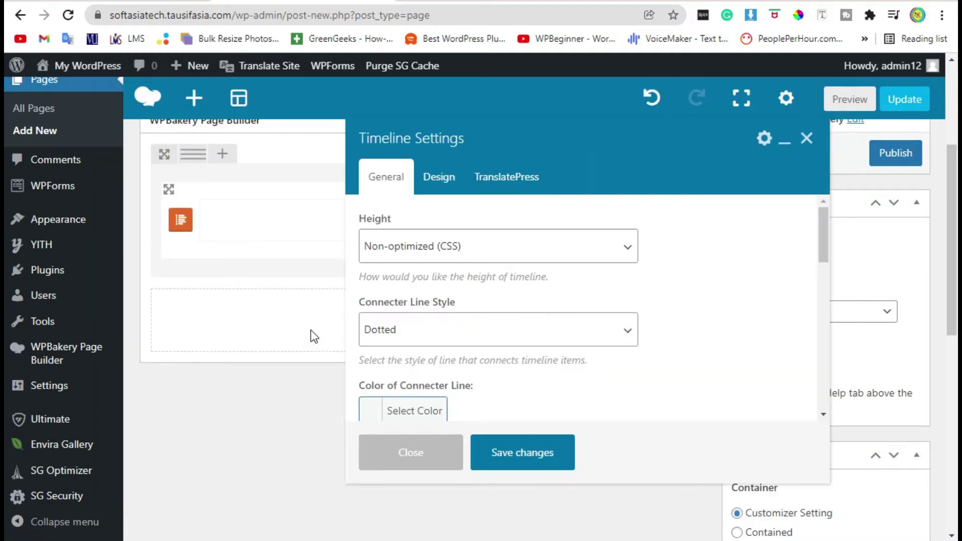
pyautogui.click(806, 138)
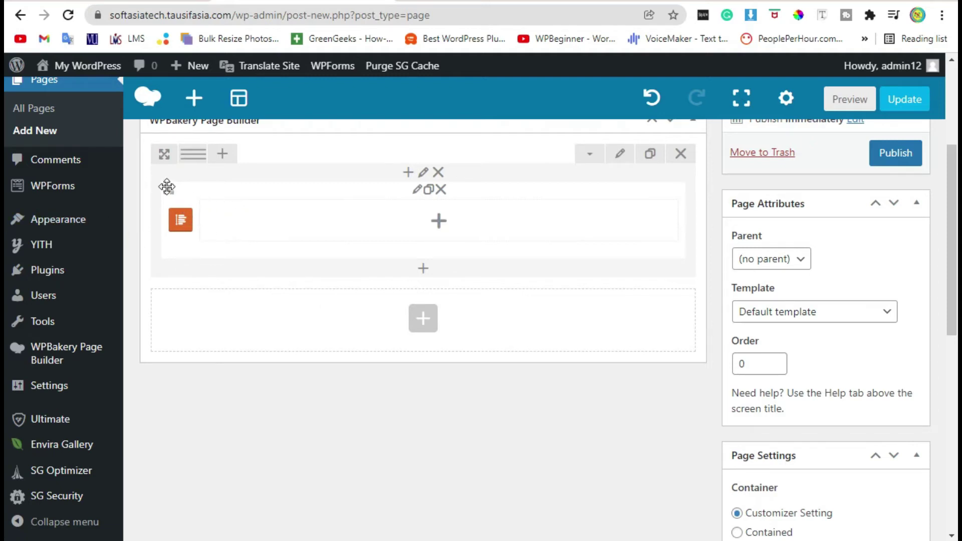
# Add an Items Separator and move it inside the timeline row.
pyautogui.moveTo(167, 187); pyautogui.dragTo(337, 232)
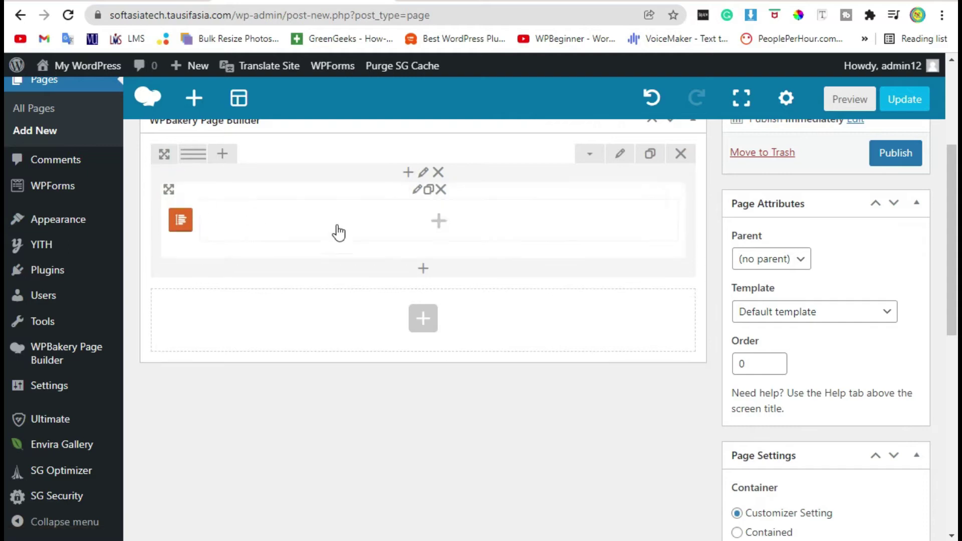
pyautogui.click(441, 223)
pyautogui.click(171, 213)
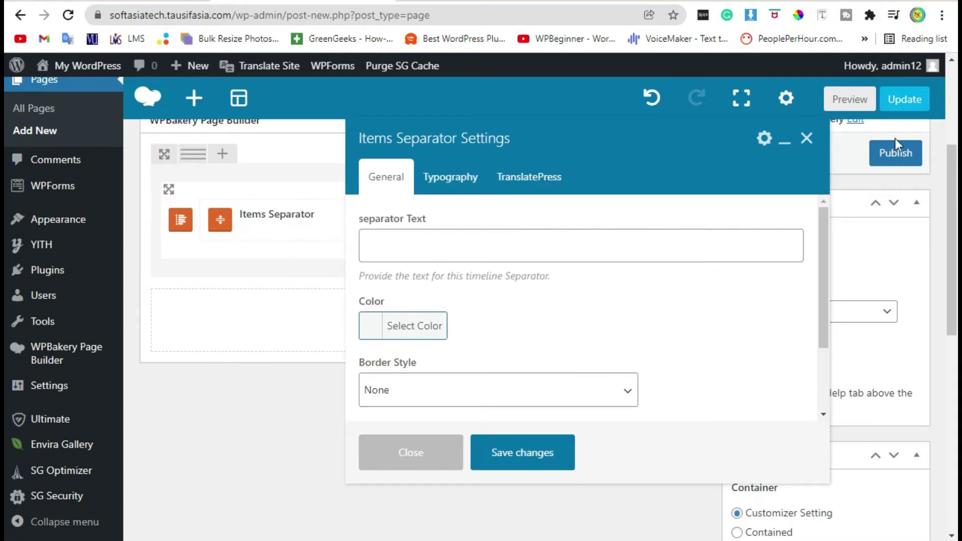
pyautogui.click(807, 138)
pyautogui.moveTo(226, 215)
pyautogui.mouseDown()
pyautogui.moveTo(364, 219)
pyautogui.moveTo(221, 223)
pyautogui.mouseUp()
pyautogui.moveTo(170, 188)
pyautogui.mouseDown()
pyautogui.moveTo(213, 188)
pyautogui.moveTo(160, 197)
pyautogui.mouseUp()
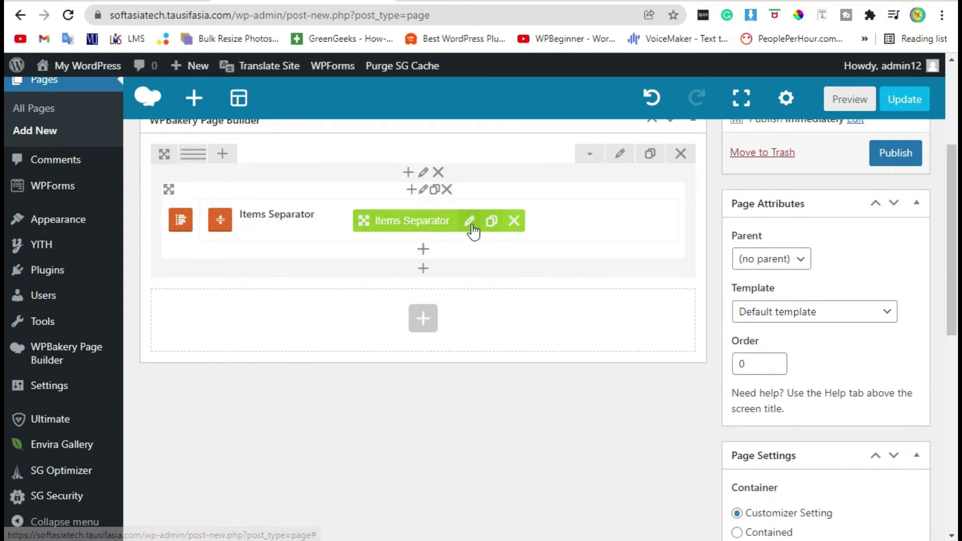
# Open the Items Separator's settings, then switch to the Ultimate Addons timeline demo.
pyautogui.click(469, 221)
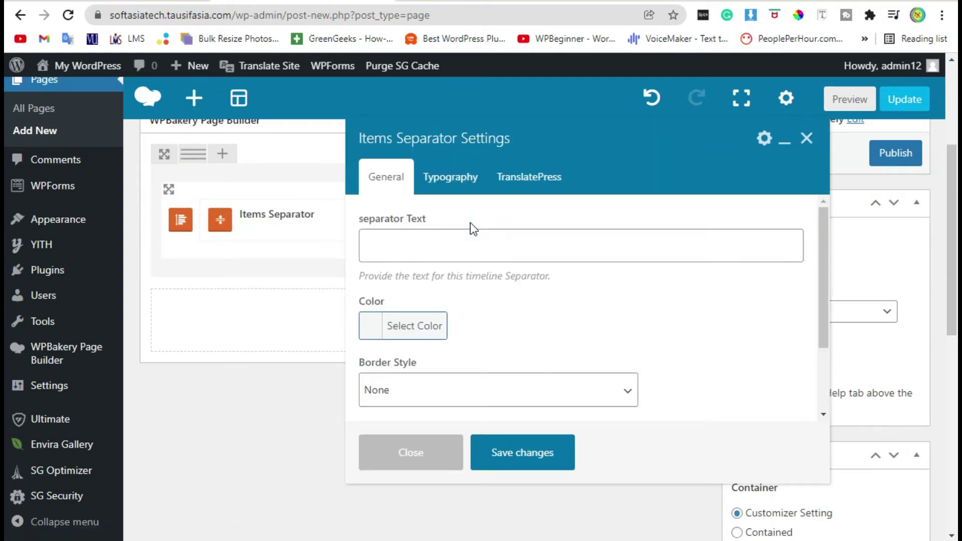
pyautogui.click(406, 257)
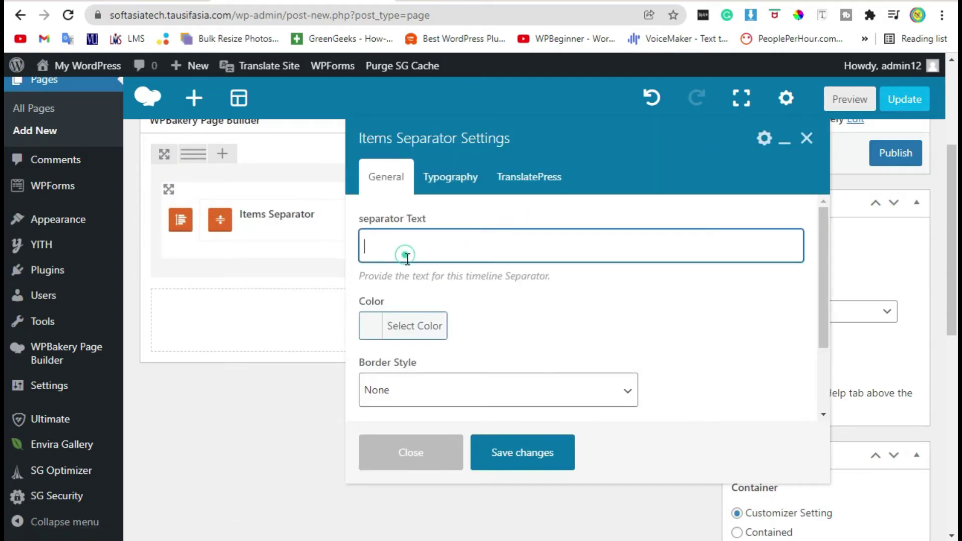
pyautogui.tripleClick(375, 216)
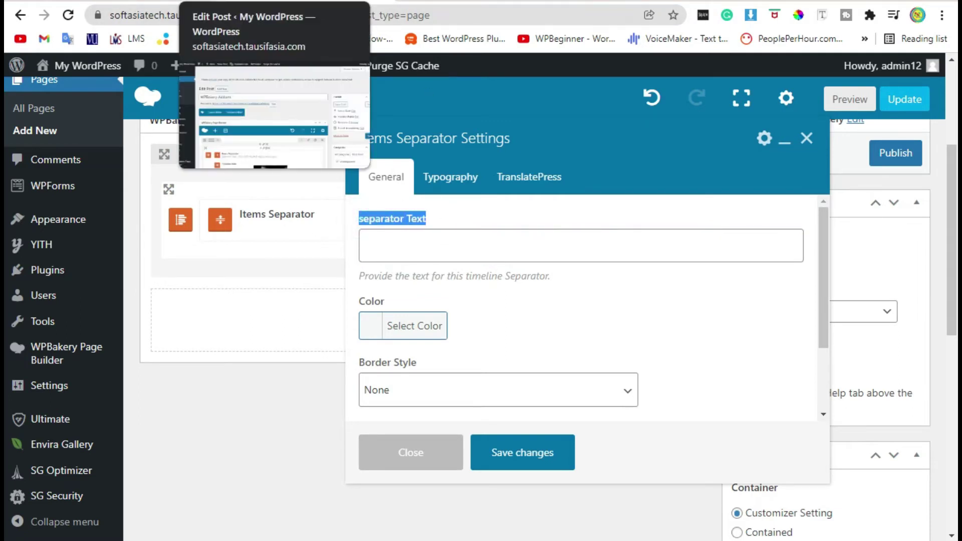
pyautogui.click(226, 1)
pyautogui.click(350, 1)
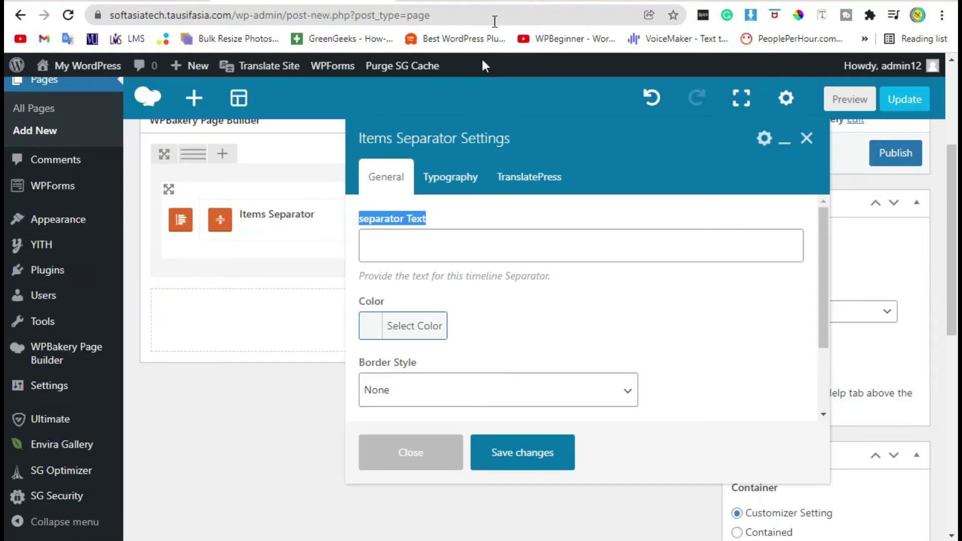
pyautogui.click(495, 1)
# Copy the demo label '1955-1985 Youth & Apple's early years'.
pyautogui.scroll(20, 480, 309)
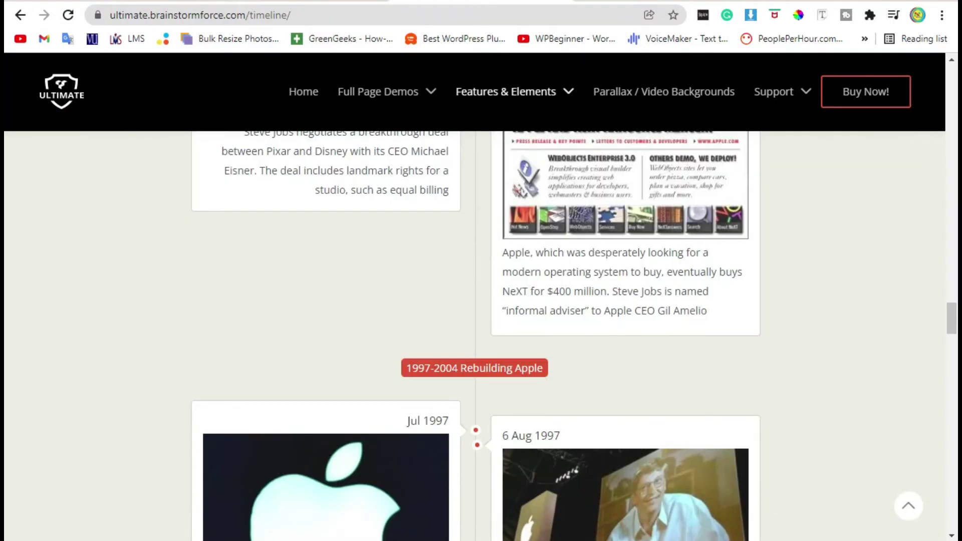
pyautogui.scroll(15, 480, 308)
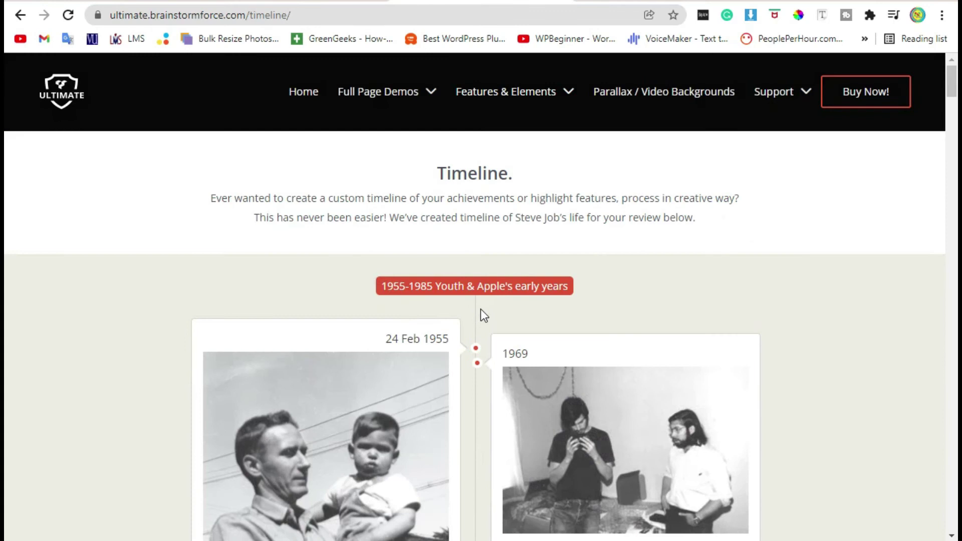
pyautogui.scroll(-5, 496, 328)
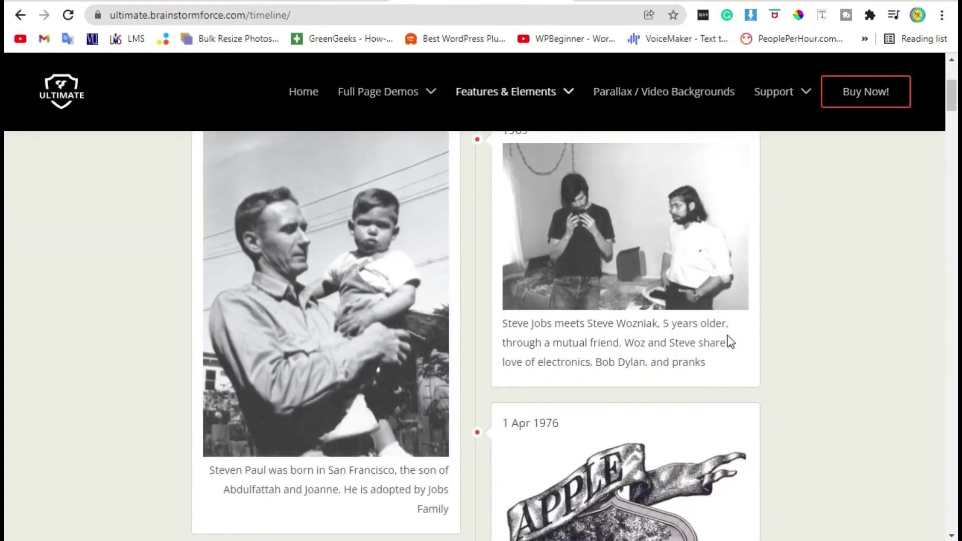
pyautogui.scroll(3, 634, 319)
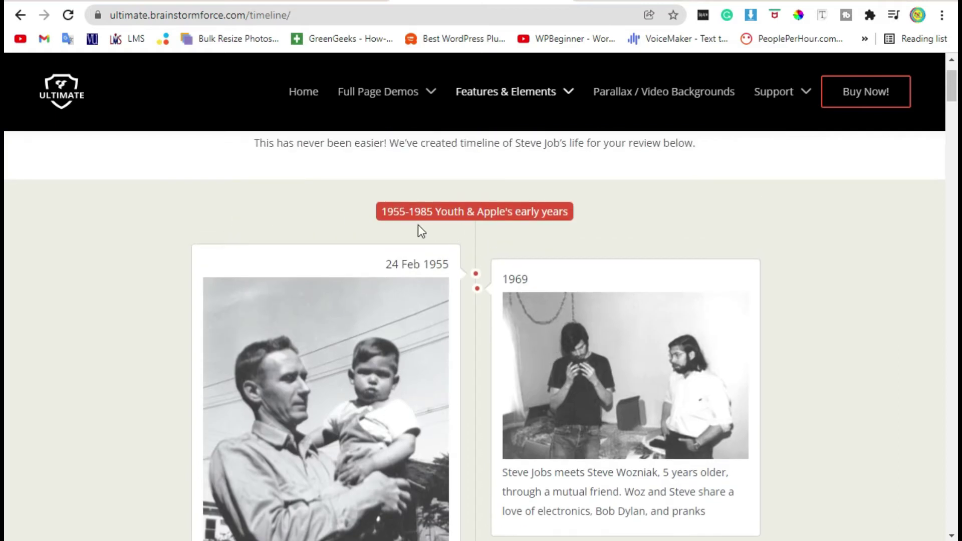
pyautogui.moveTo(384, 212); pyautogui.dragTo(564, 209)
pyautogui.rightClick(556, 215)
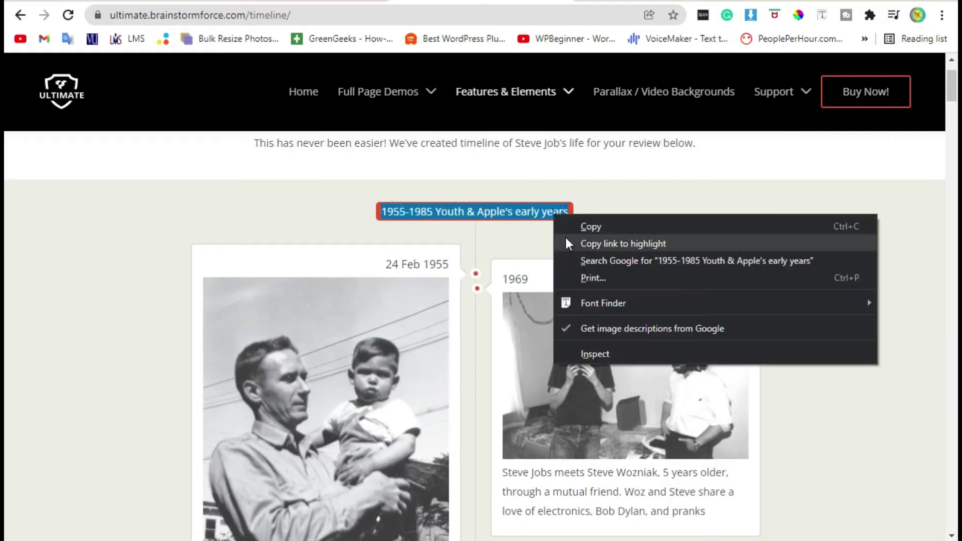
pyautogui.click(576, 224)
# Paste '1955-1985 Youth & Apple's early years' as the separator text and save.
pyautogui.hotkey('ctrl', 'Tab')
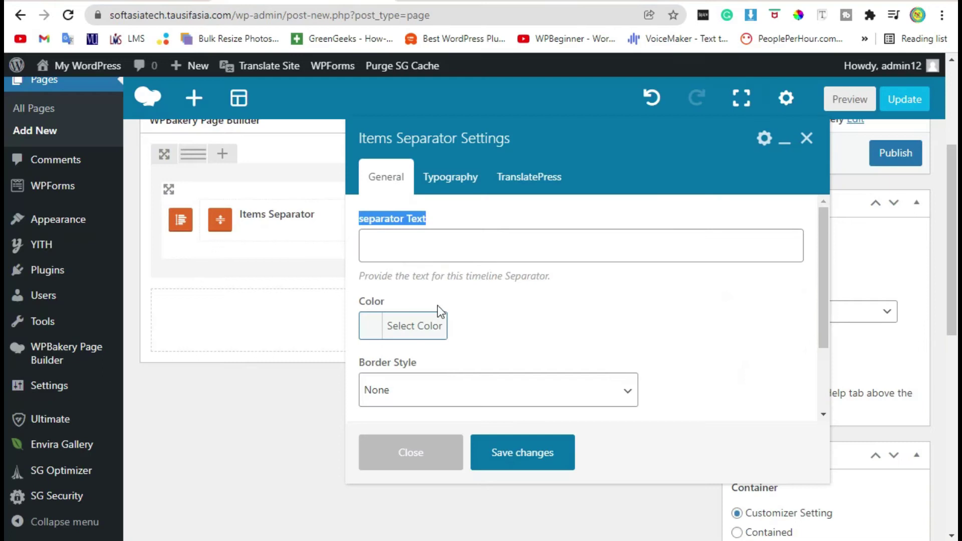
pyautogui.click(421, 239)
pyautogui.rightClick(420, 240)
pyautogui.click(457, 357)
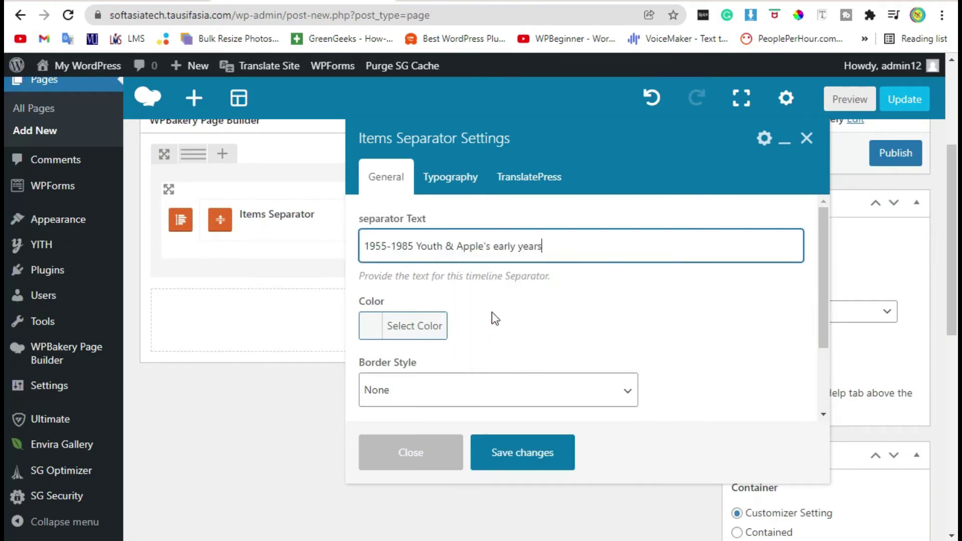
pyautogui.scroll(-2, 491, 315)
pyautogui.click(510, 453)
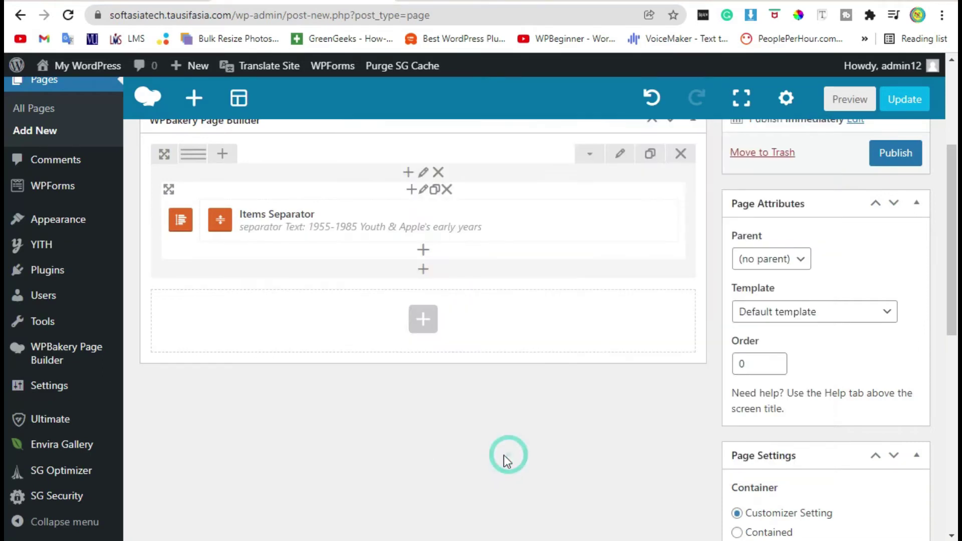
# Add a Timeline Item below the separator and copy '24 Feb 1955' from the demo.
pyautogui.click(424, 247)
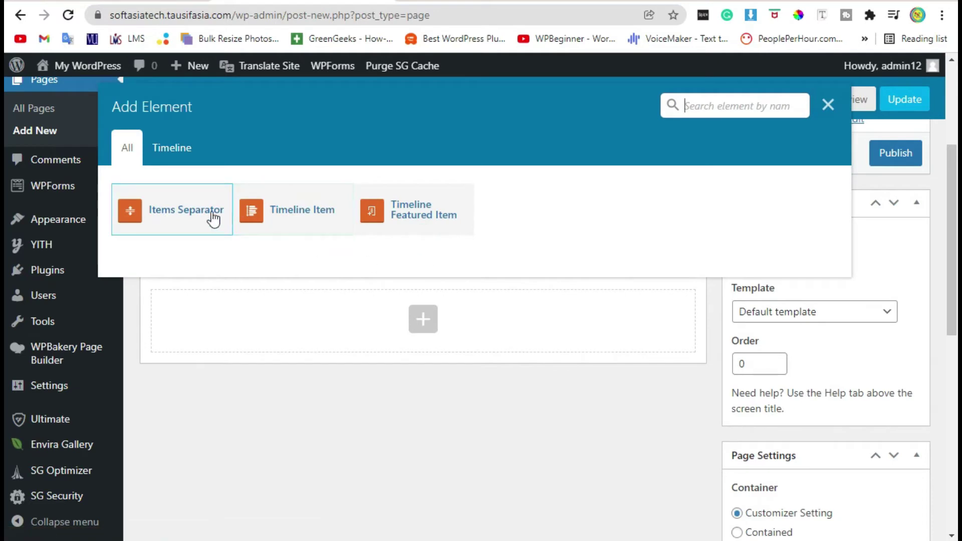
pyautogui.click(284, 211)
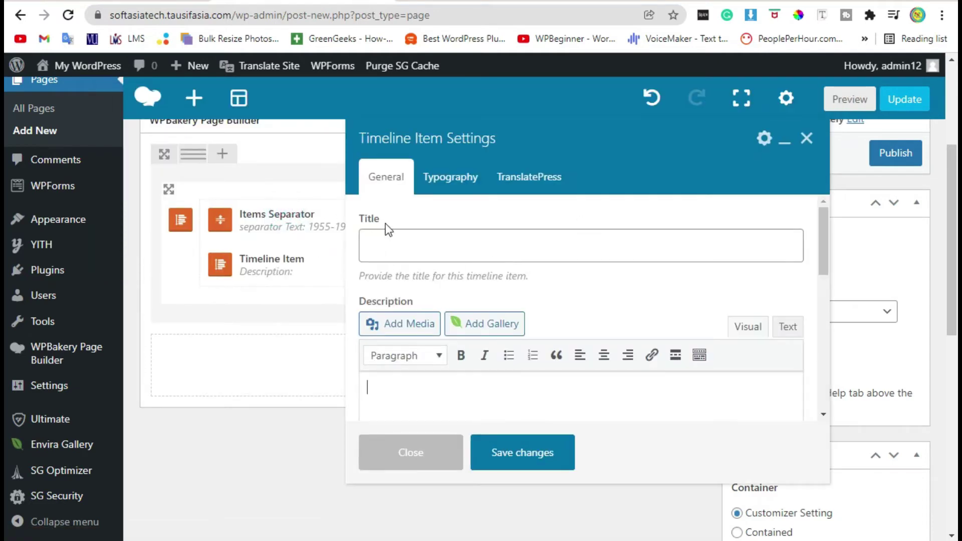
pyautogui.doubleClick(369, 220)
pyautogui.click(493, 3)
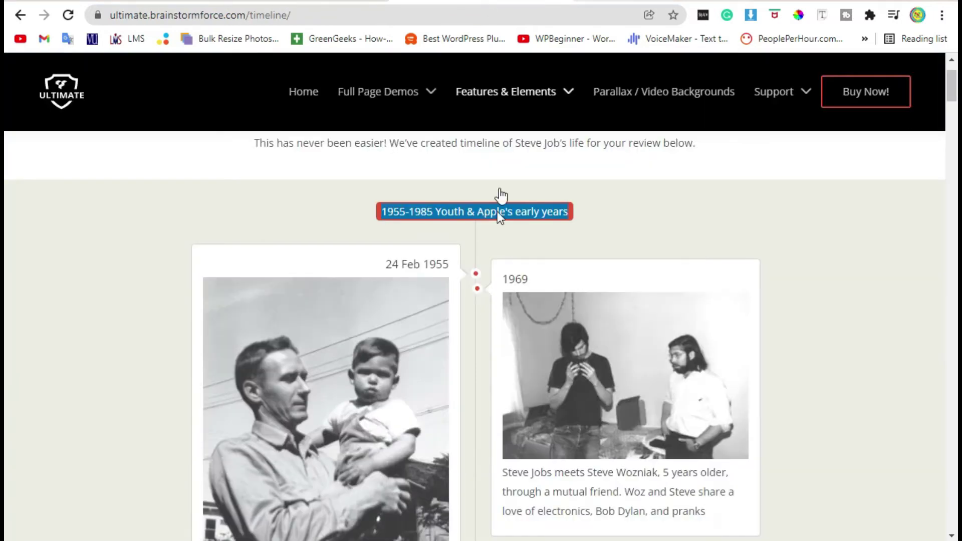
pyautogui.scroll(-3, 497, 211)
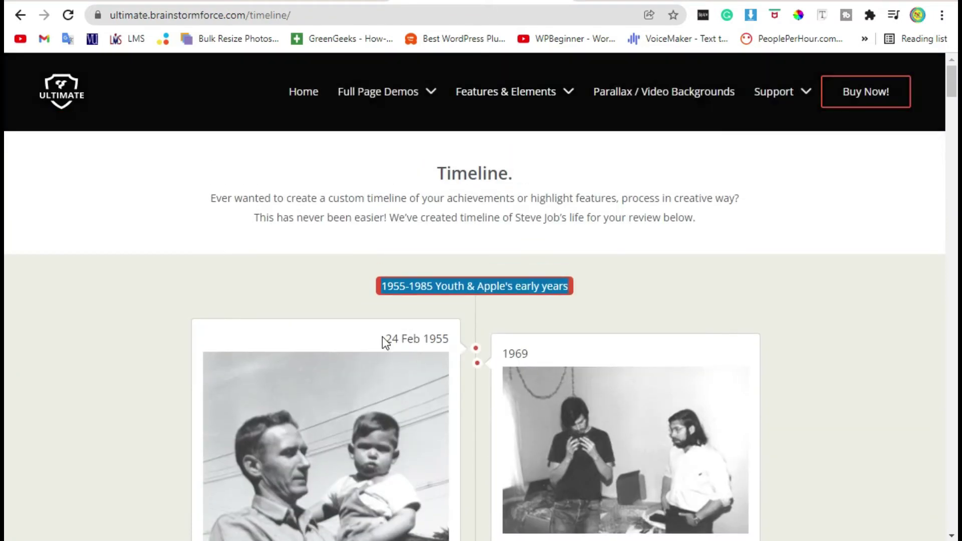
pyautogui.moveTo(383, 337); pyautogui.dragTo(452, 335)
pyautogui.rightClick(435, 338)
pyautogui.click(456, 351)
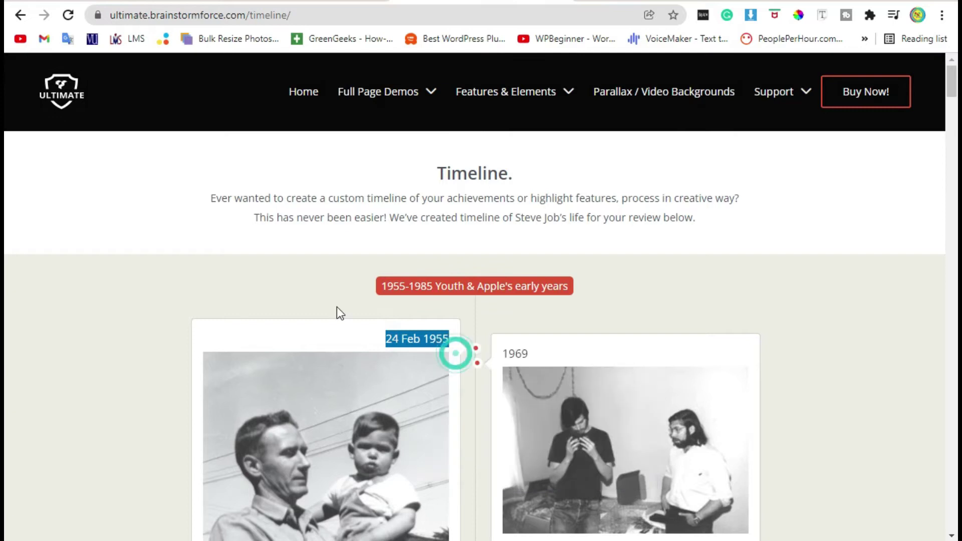
# Paste '24 Feb 1955' as the timeline item's title.
pyautogui.hotkey('ctrl', 'Tab')
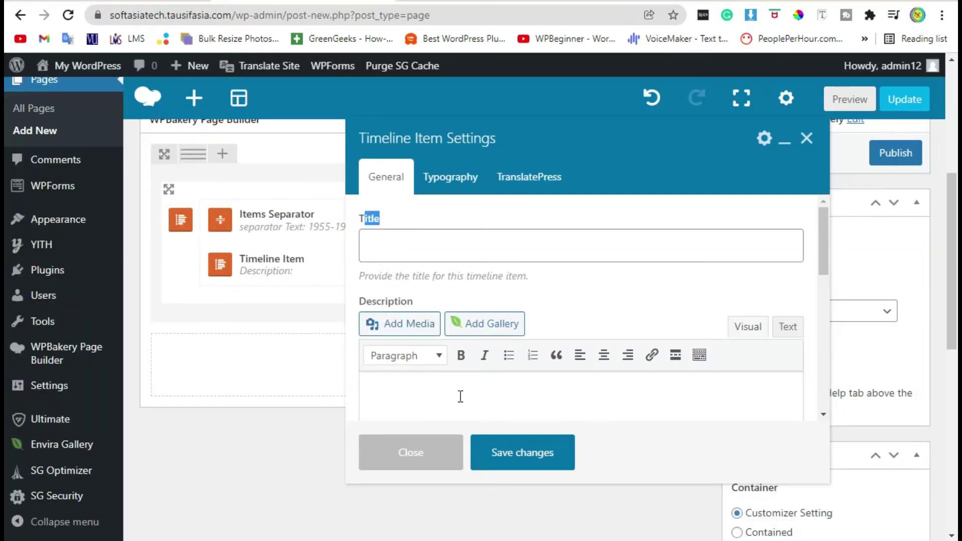
pyautogui.rightClick(477, 253)
pyautogui.click(483, 370)
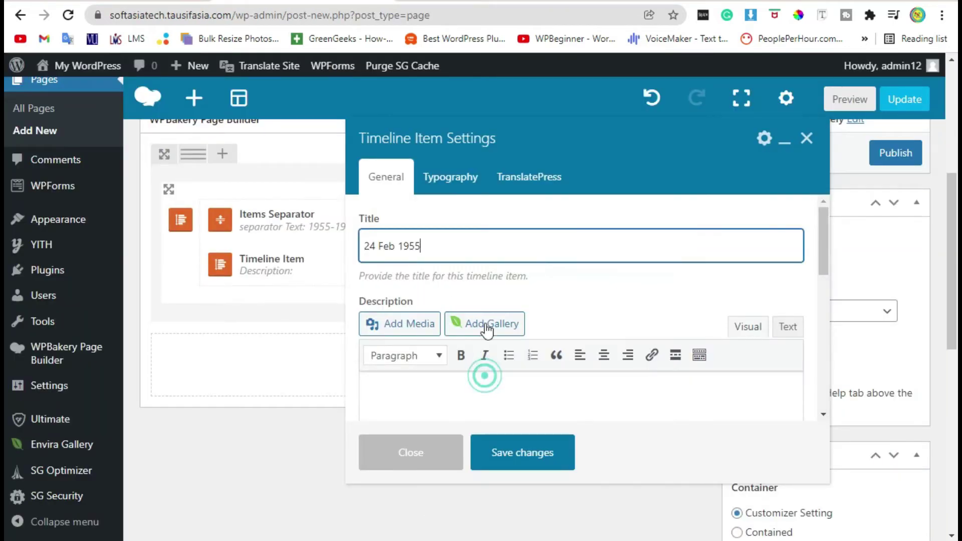
pyautogui.scroll(-2, 459, 321)
# Insert the domed tower photo into the description and start a new line below it.
pyautogui.click(421, 308)
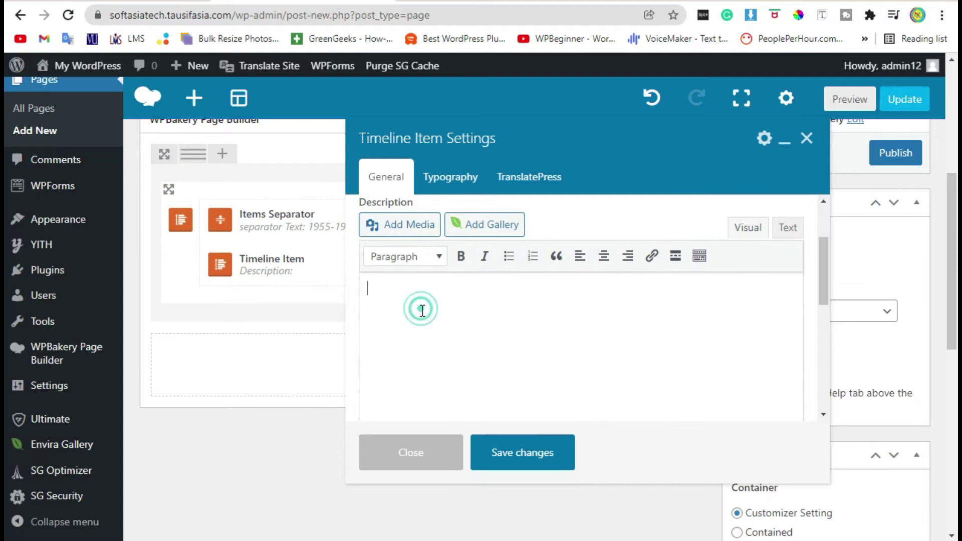
pyautogui.click(409, 233)
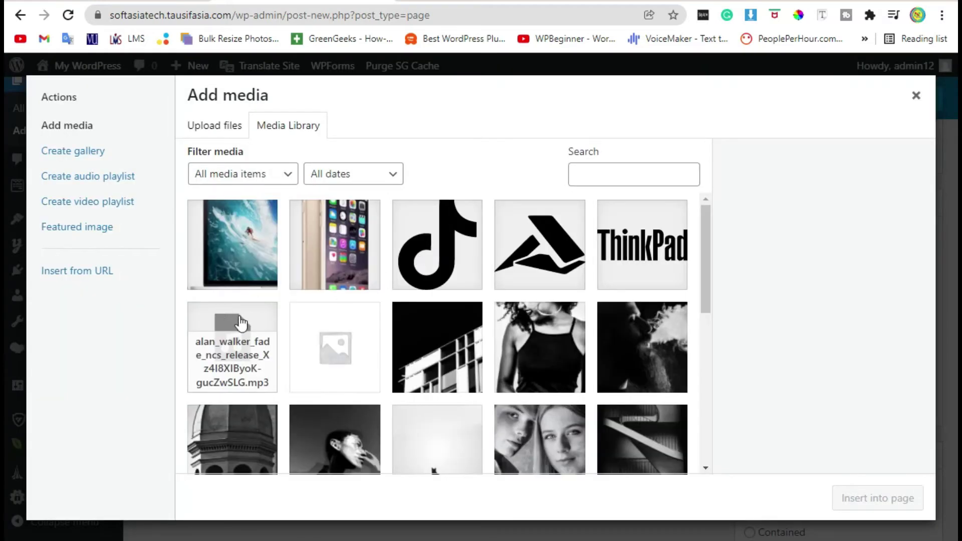
pyautogui.scroll(-4, 261, 331)
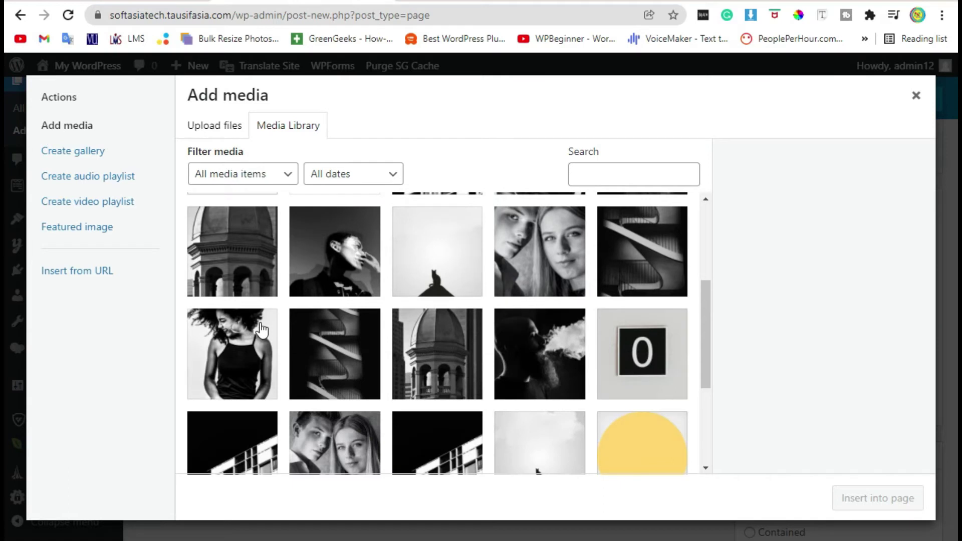
pyautogui.click(263, 258)
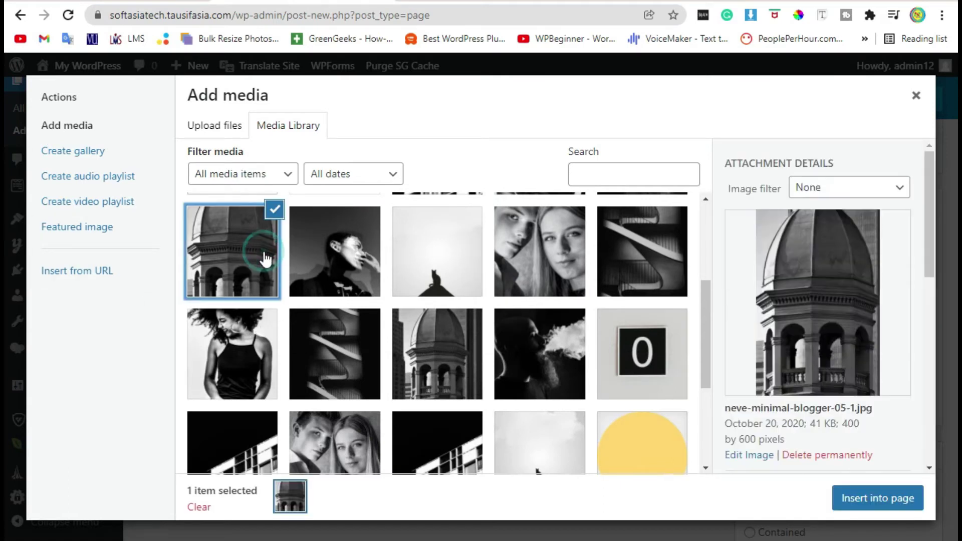
pyautogui.click(877, 498)
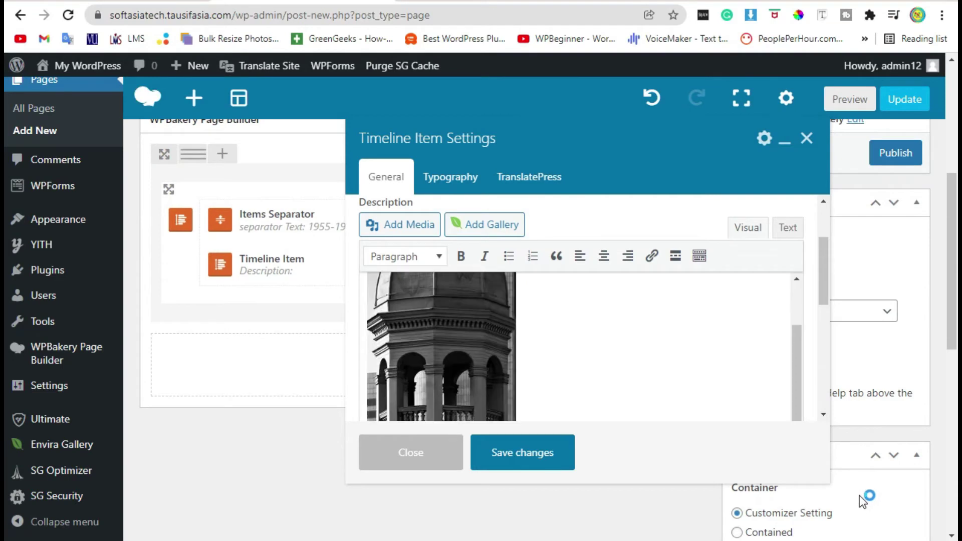
pyautogui.click(519, 408)
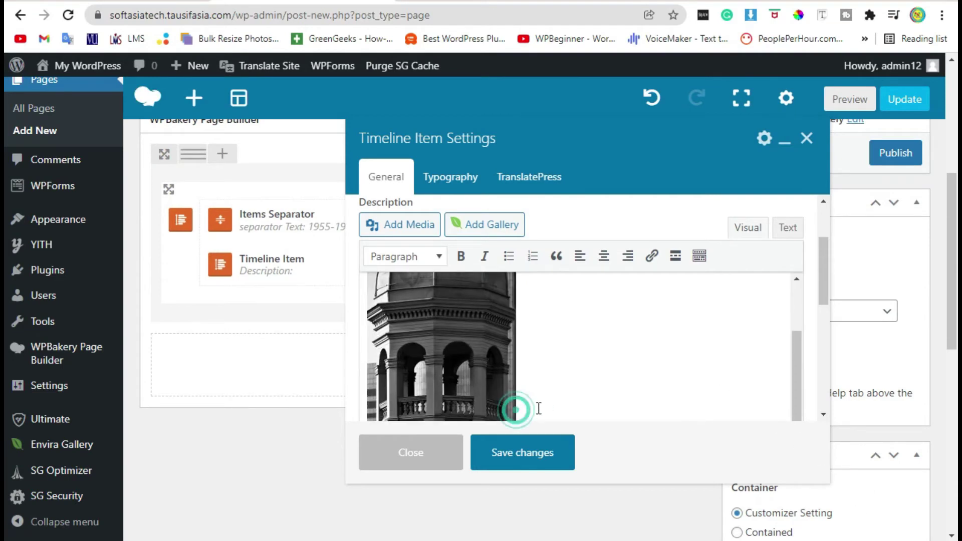
pyautogui.scroll(-3, 554, 393)
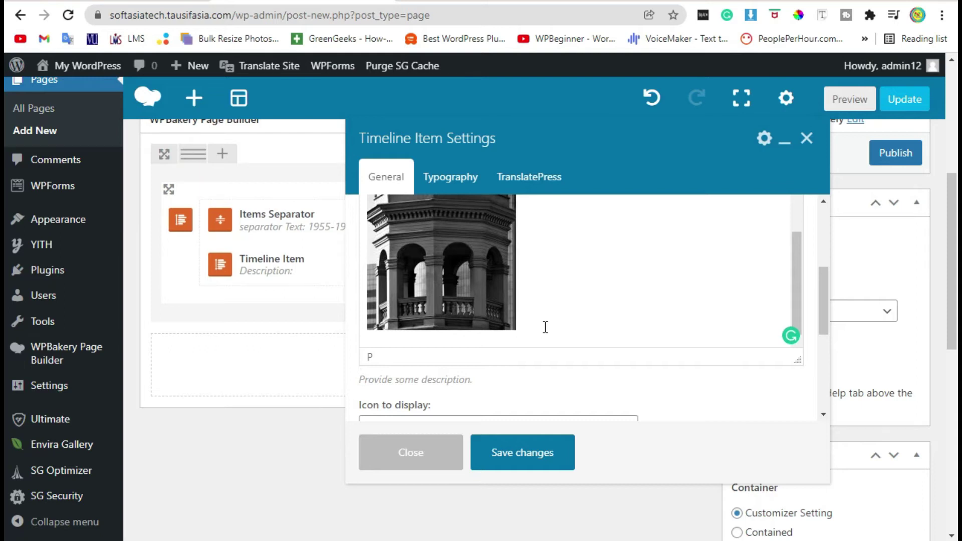
pyautogui.press('Return')
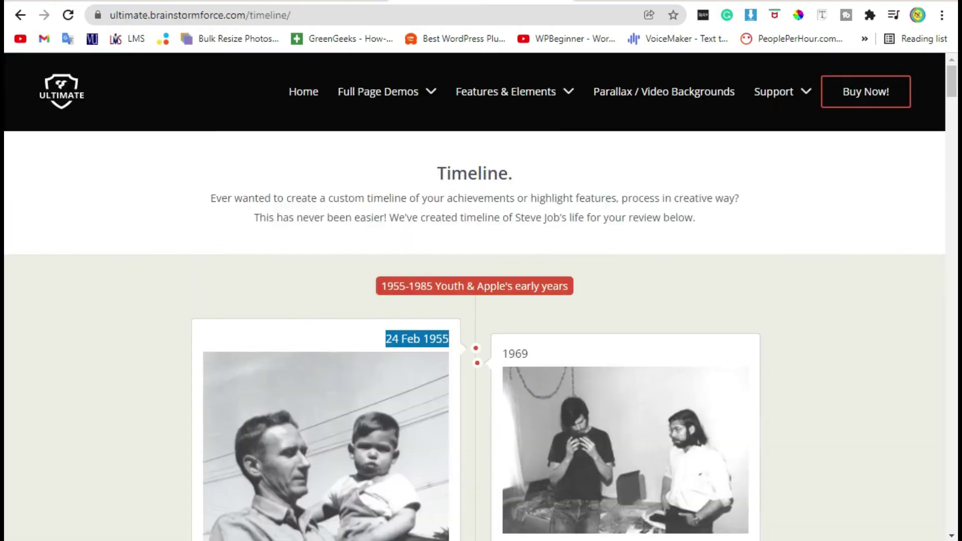
# Copy the 1955 caption text from the demo page.
pyautogui.moveTo(511, 92)
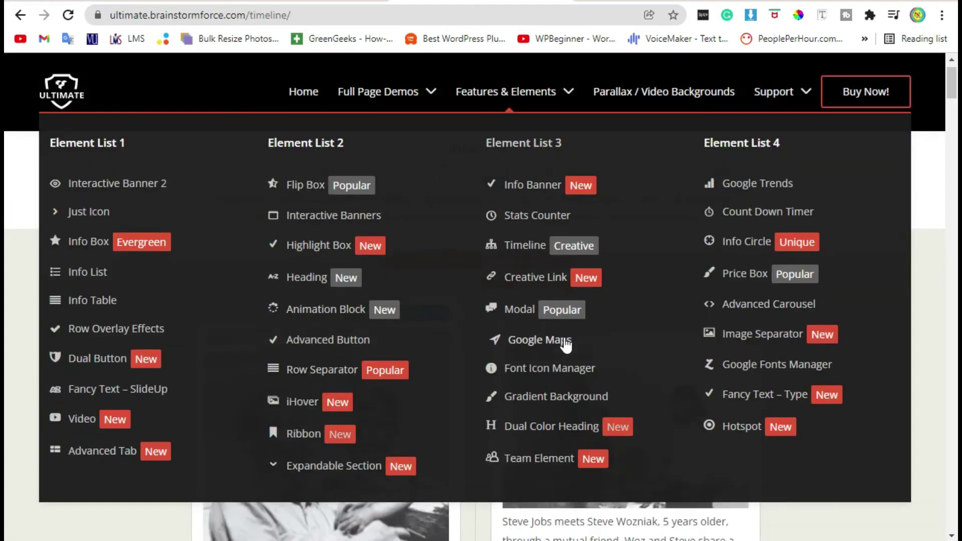
pyautogui.scroll(-5, 346, 451)
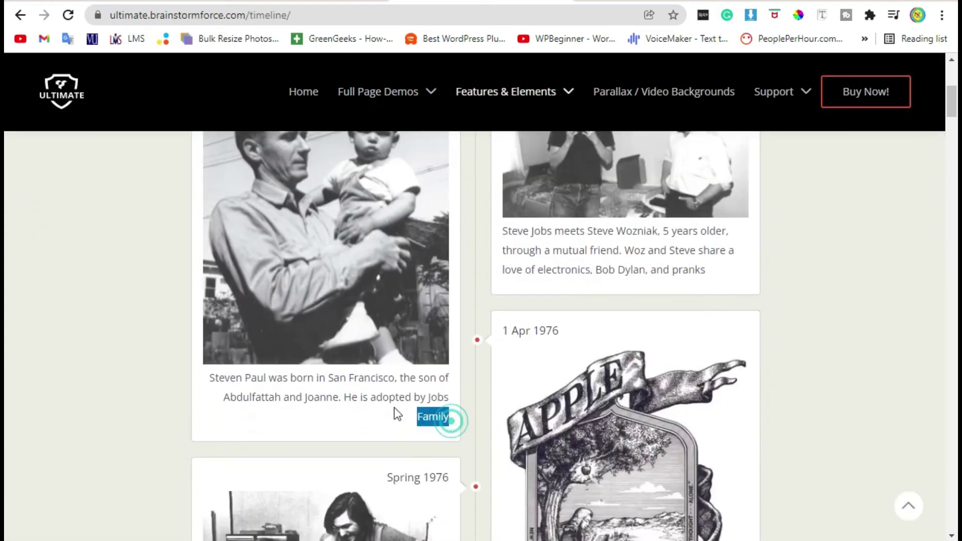
pyautogui.moveTo(398, 413); pyautogui.dragTo(214, 381)
pyautogui.rightClick(215, 381)
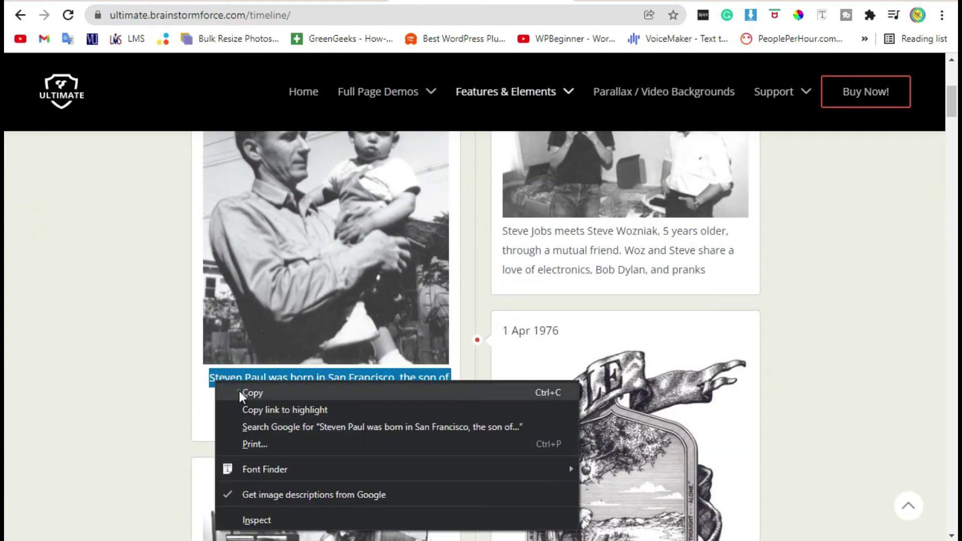
pyautogui.click(239, 391)
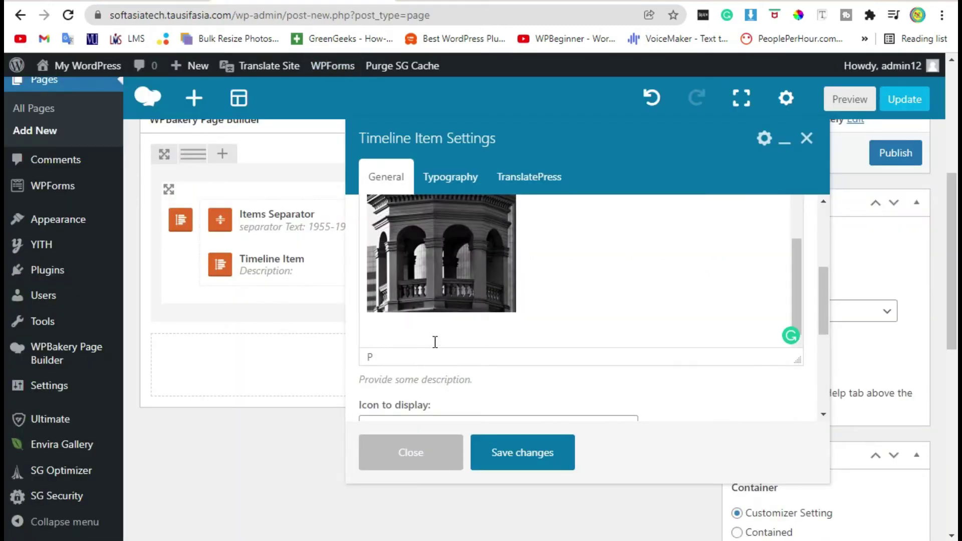
# Paste the Steven Paul caption below the image and save the first timeline item.
pyautogui.rightClick(431, 337)
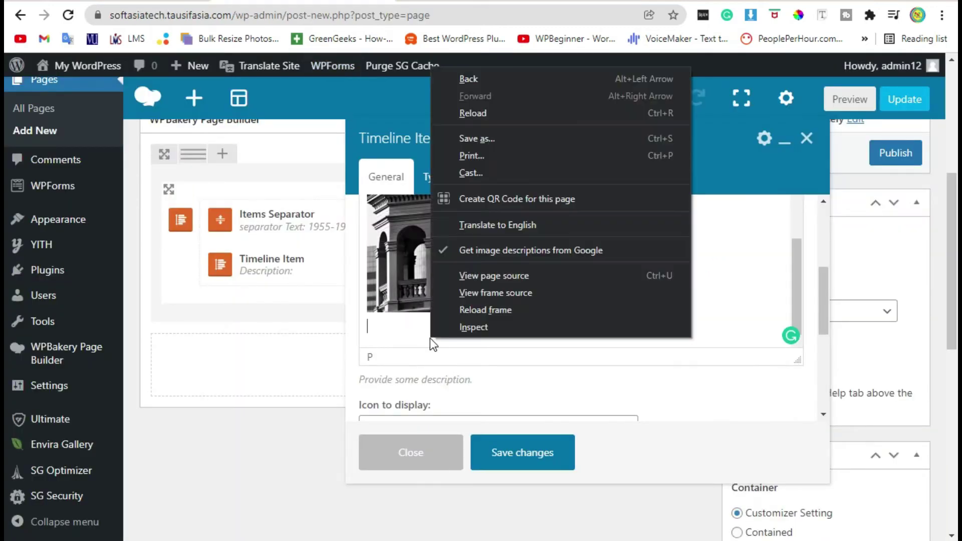
pyautogui.click(420, 331)
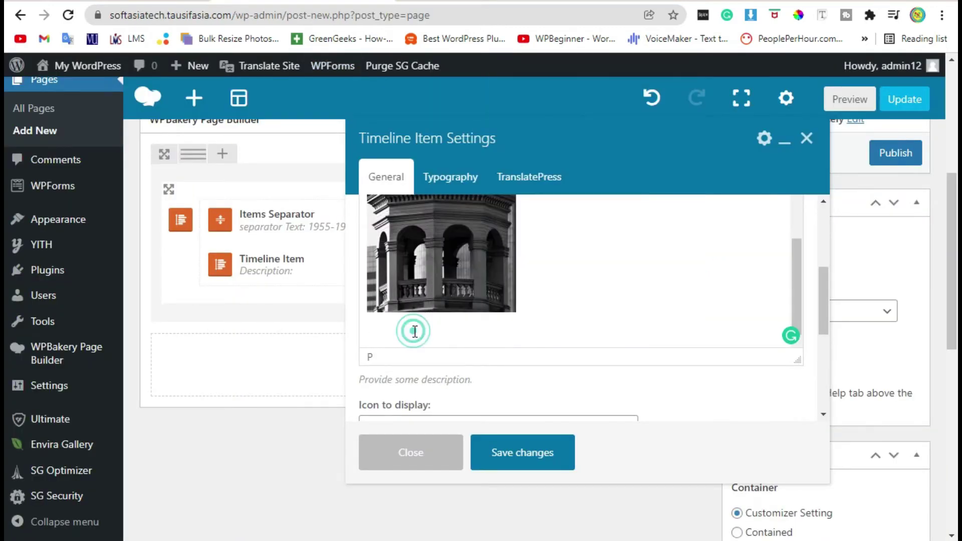
pyautogui.hotkey('ctrl', 'v')
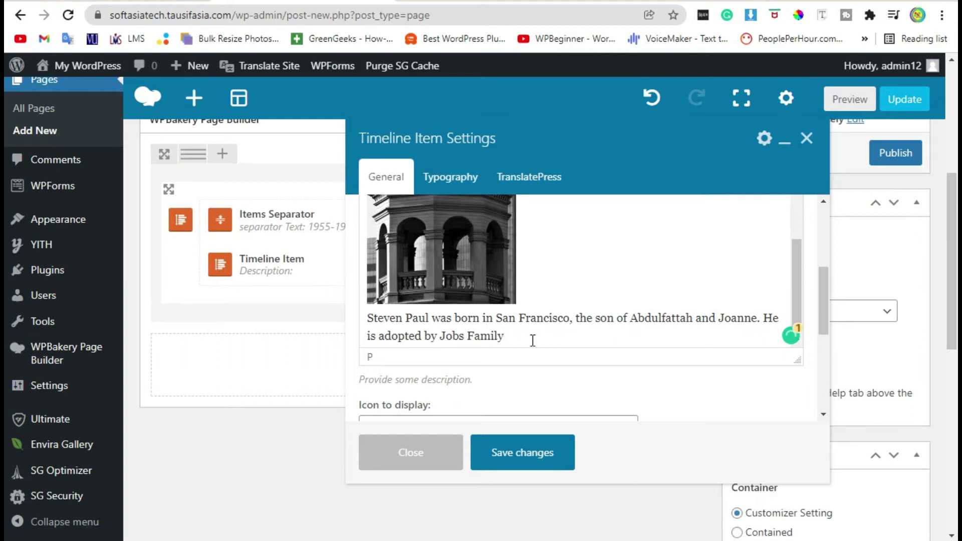
pyautogui.click(532, 455)
pyautogui.scroll(-6, 499, 233)
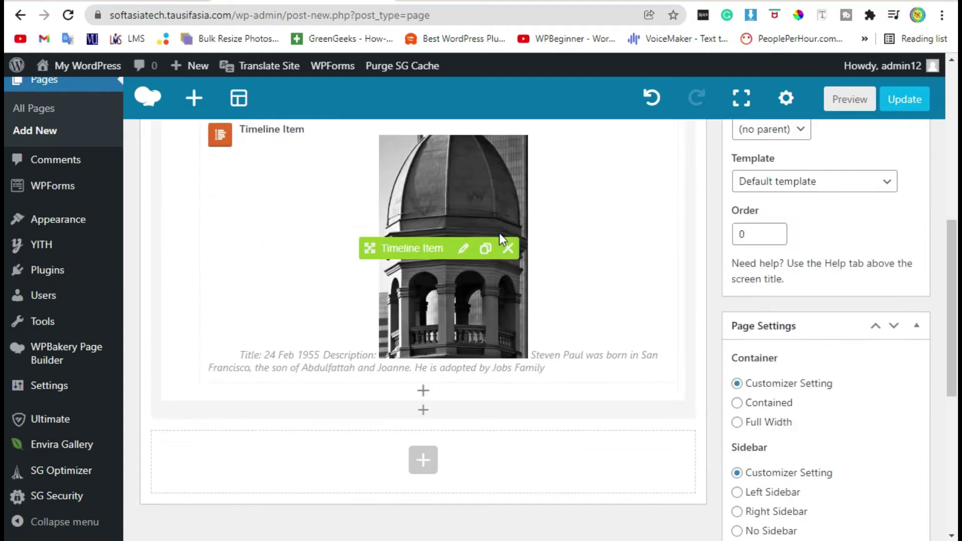
# Add a second Timeline Item and copy '1969' from the demo into its title.
pyautogui.click(423, 227)
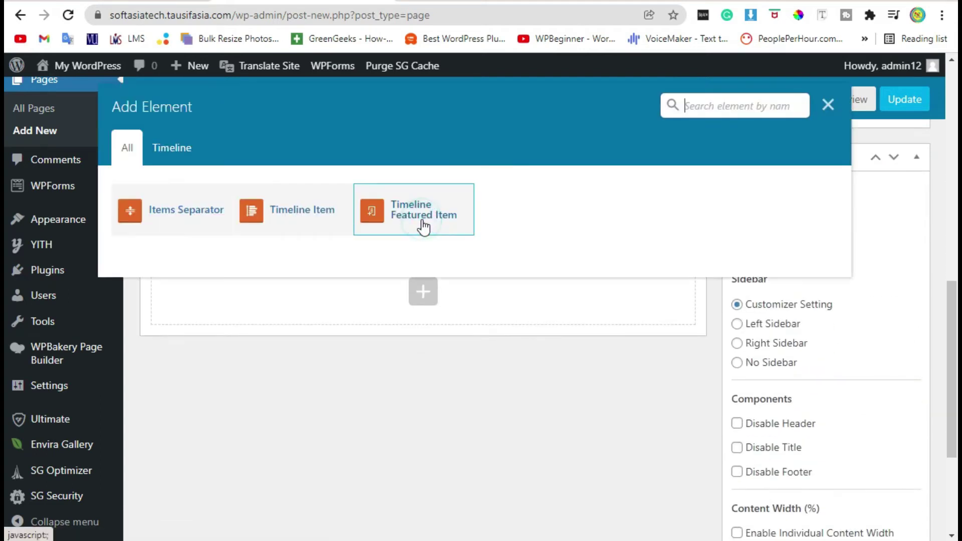
pyautogui.click(275, 221)
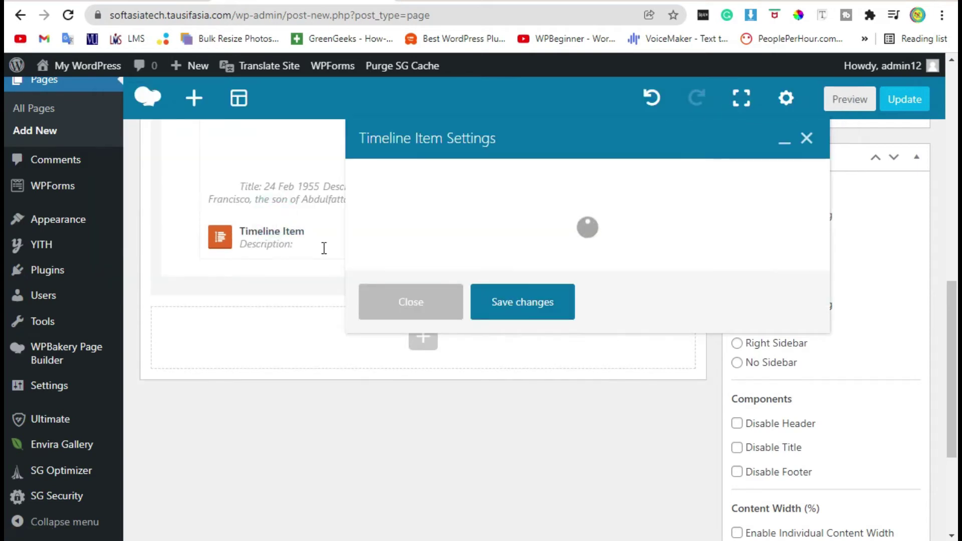
pyautogui.click(499, 236)
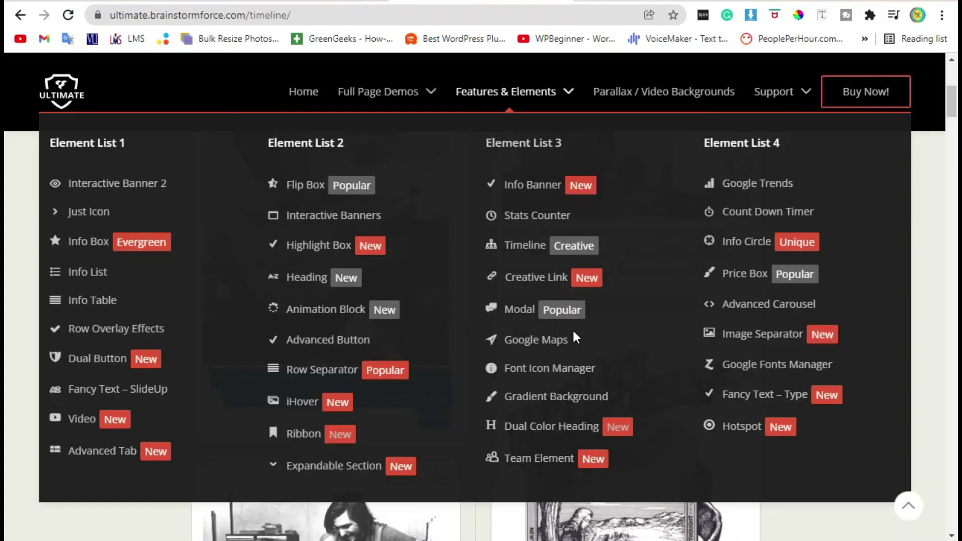
pyautogui.scroll(4, 589, 224)
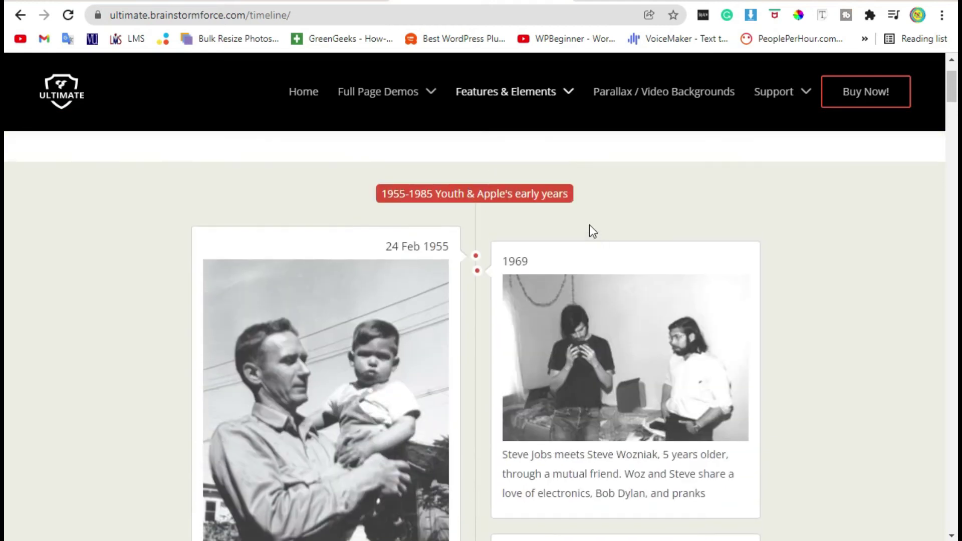
pyautogui.doubleClick(527, 260)
pyautogui.rightClick(528, 267)
pyautogui.click(532, 268)
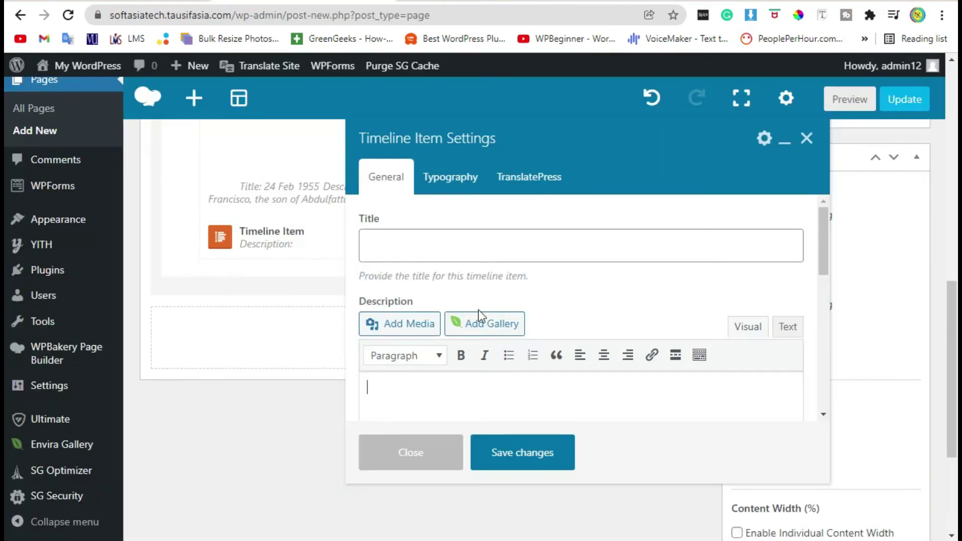
pyautogui.rightClick(467, 247)
# Insert the curly-haired woman photo neve-minimal-blogger-08.jpg into the 1969 item's description.
pyautogui.click(482, 360)
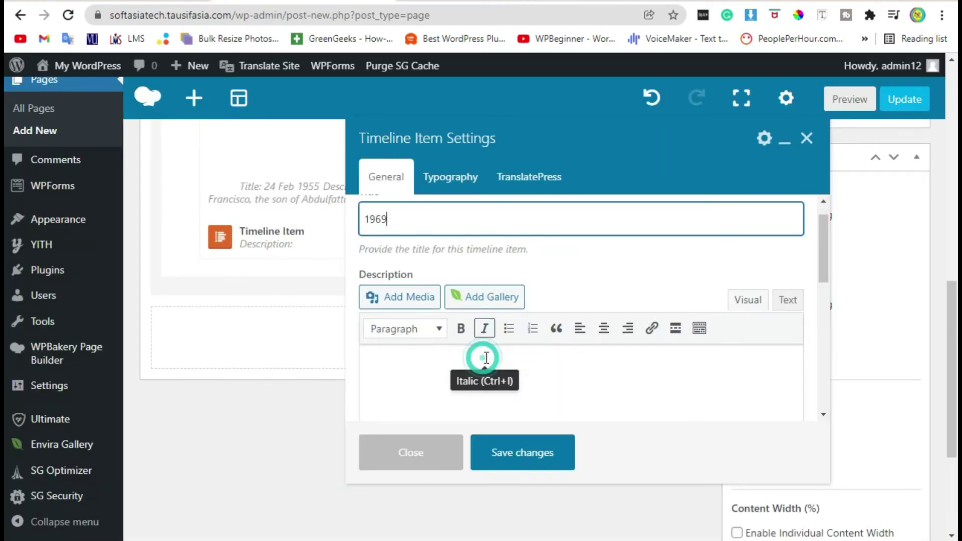
pyautogui.scroll(-3, 483, 356)
pyautogui.click(388, 233)
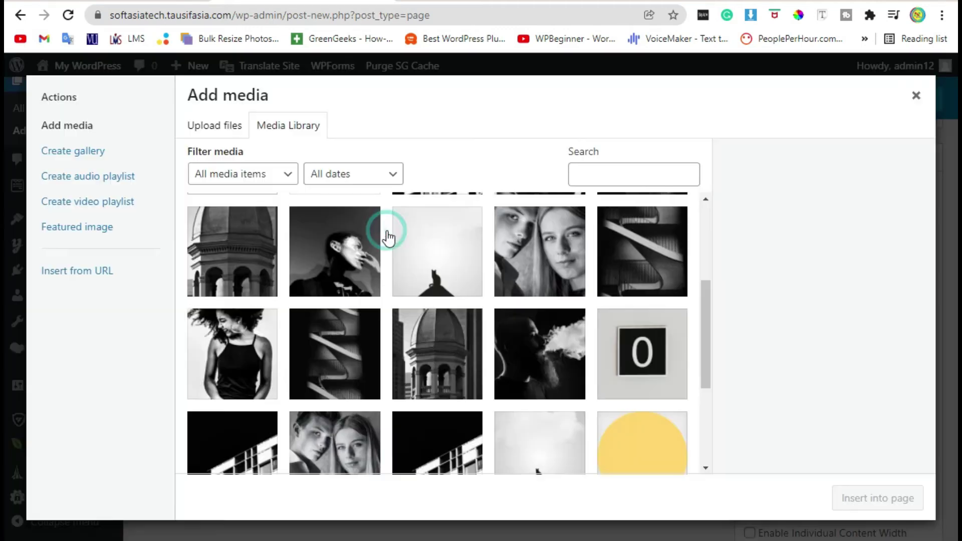
pyautogui.click(252, 370)
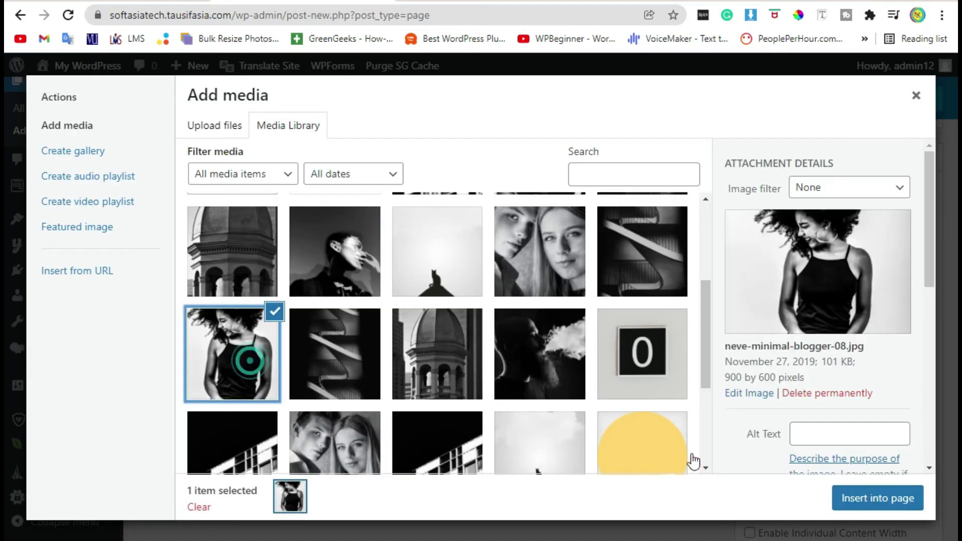
pyautogui.click(852, 497)
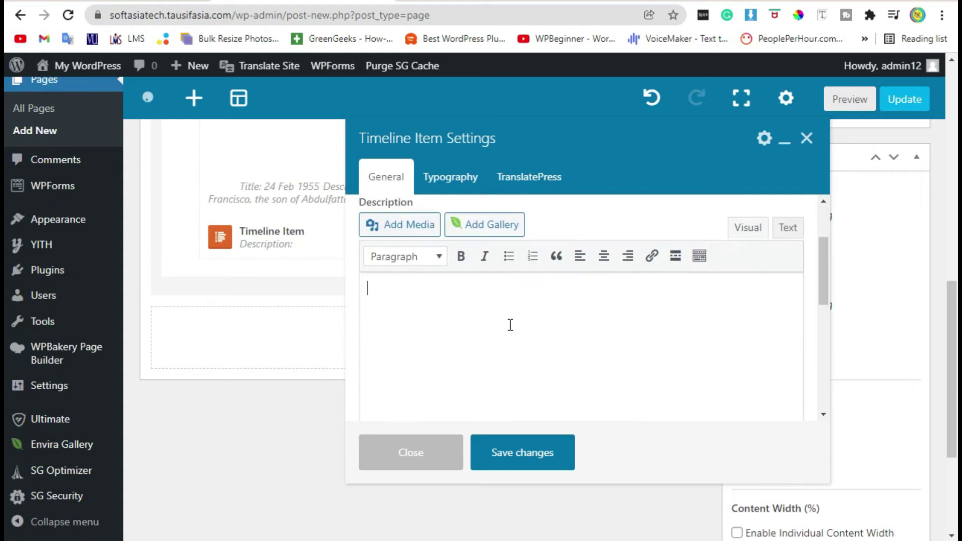
pyautogui.scroll(-3, 640, 335)
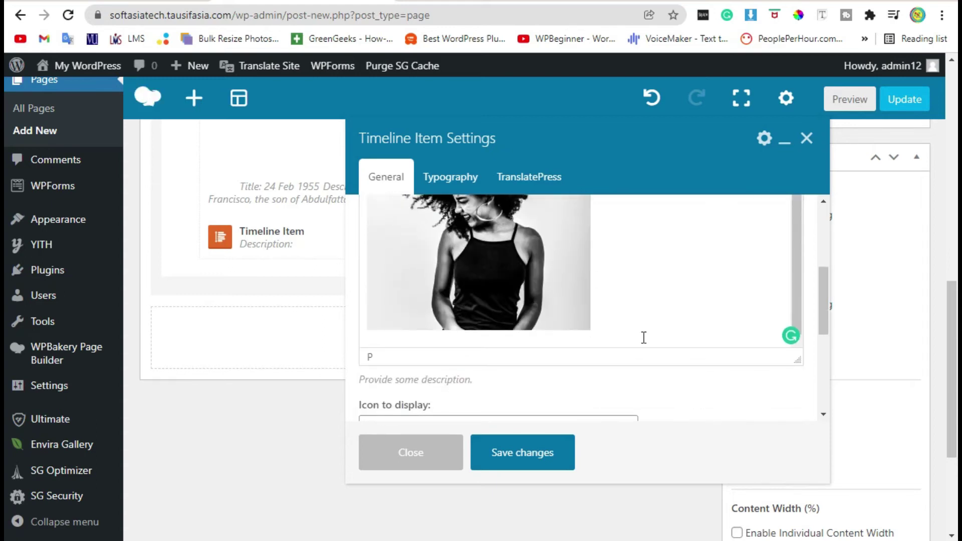
# Copy the Steve Jobs meets Steve Wozniak caption from the demo and paste it below the photo.
pyautogui.click(644, 337)
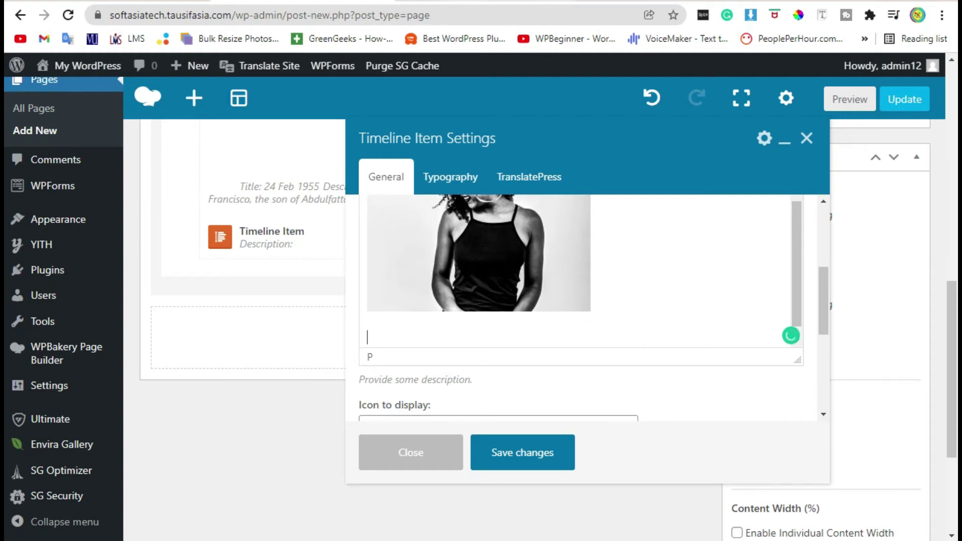
pyautogui.hotkey('ctrl', 'Tab')
pyautogui.scroll(-1, 472, 413)
pyautogui.moveTo(706, 420); pyautogui.dragTo(502, 381)
pyautogui.rightClick(534, 395)
pyautogui.click(534, 395)
pyautogui.hotkey('ctrl', 'Tab')
pyautogui.rightClick(408, 346)
pyautogui.click(441, 193)
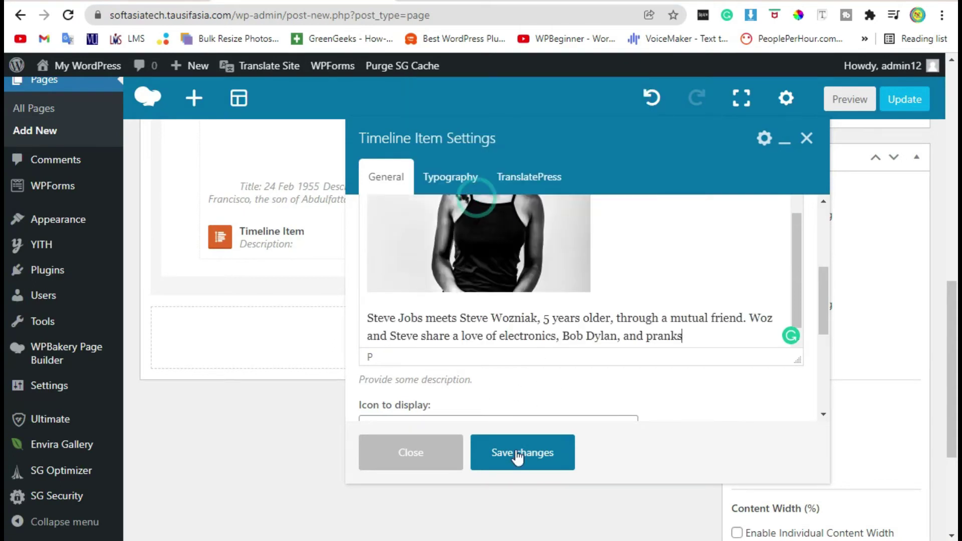
# Save the 1969 item and review the preview showing the 24 Feb 1955 and 1969 entries.
pyautogui.click(520, 453)
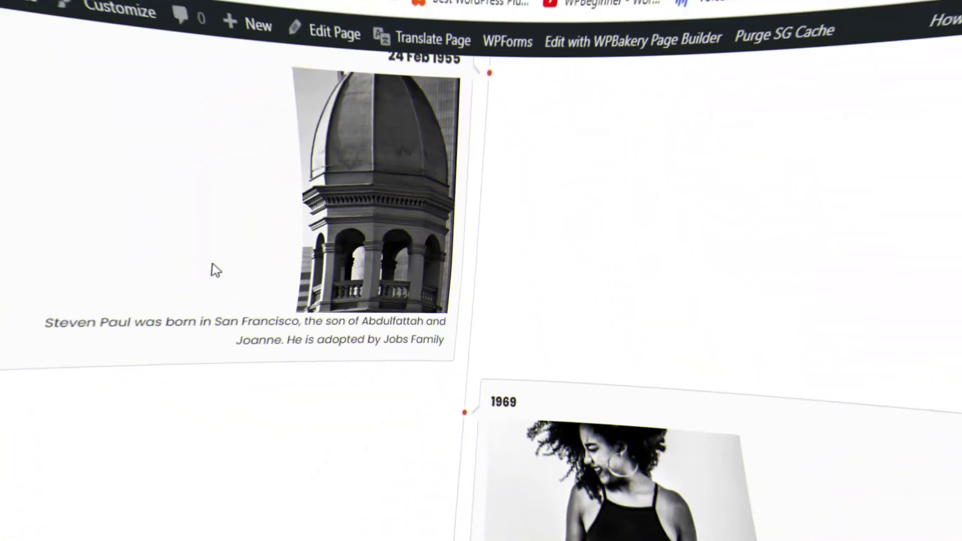
pyautogui.scroll(-1, 546, 260)
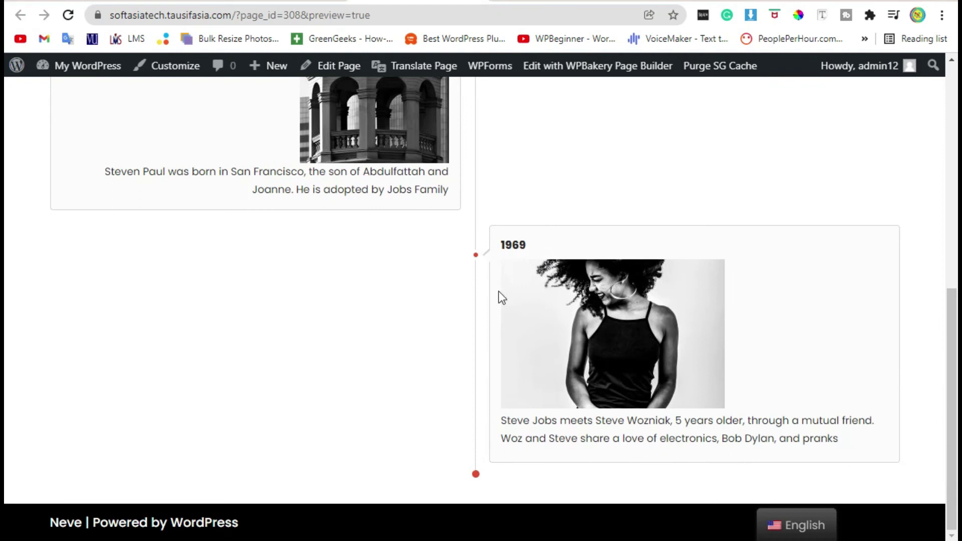
pyautogui.scroll(2, 501, 297)
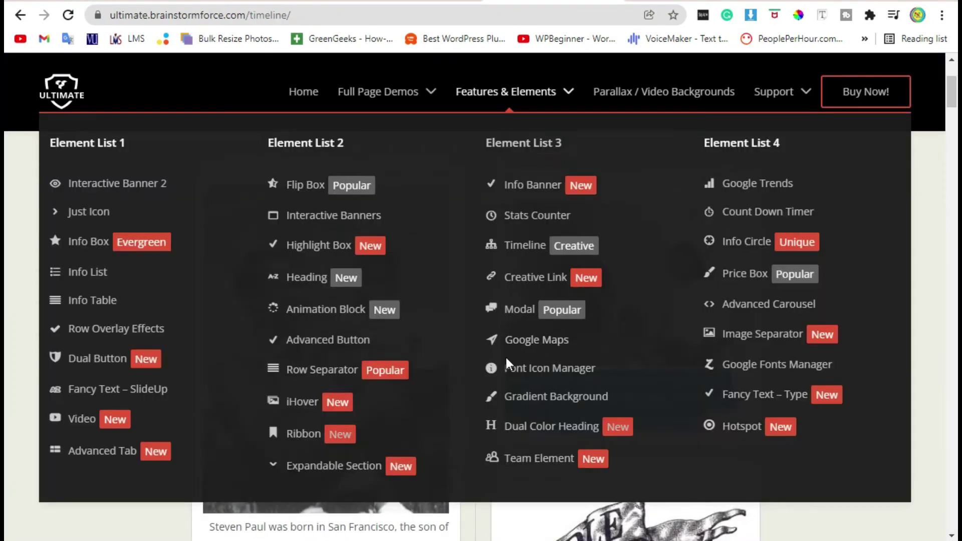
# Select the 12 Dec 1980 date on the demo timeline's featured card, then return to the editor.
pyautogui.scroll(-15, 506, 358)
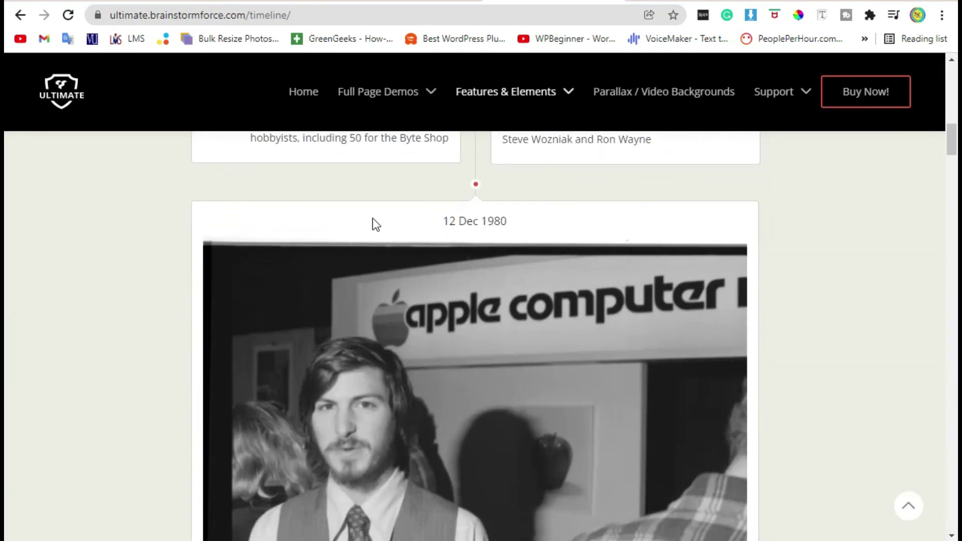
pyautogui.moveTo(371, 217); pyautogui.dragTo(639, 225)
pyautogui.scroll(-5, 726, 261)
pyautogui.scroll(1, 181, 296)
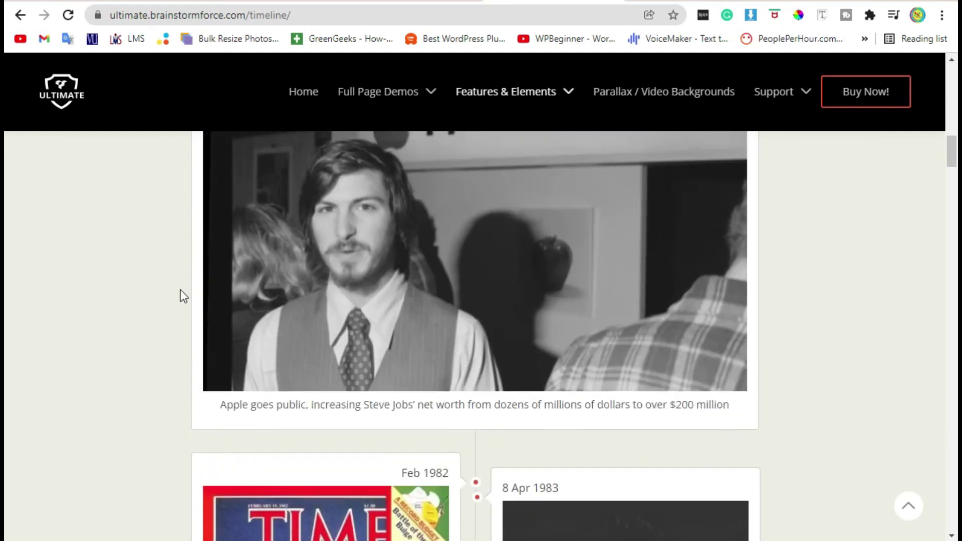
pyautogui.scroll(3, 180, 296)
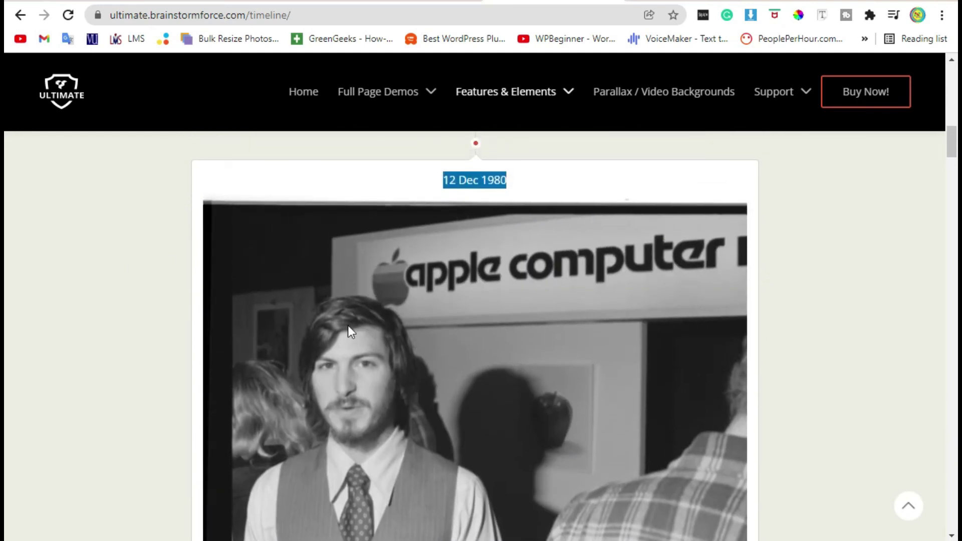
pyautogui.hotkey('ctrl', 'Tab')
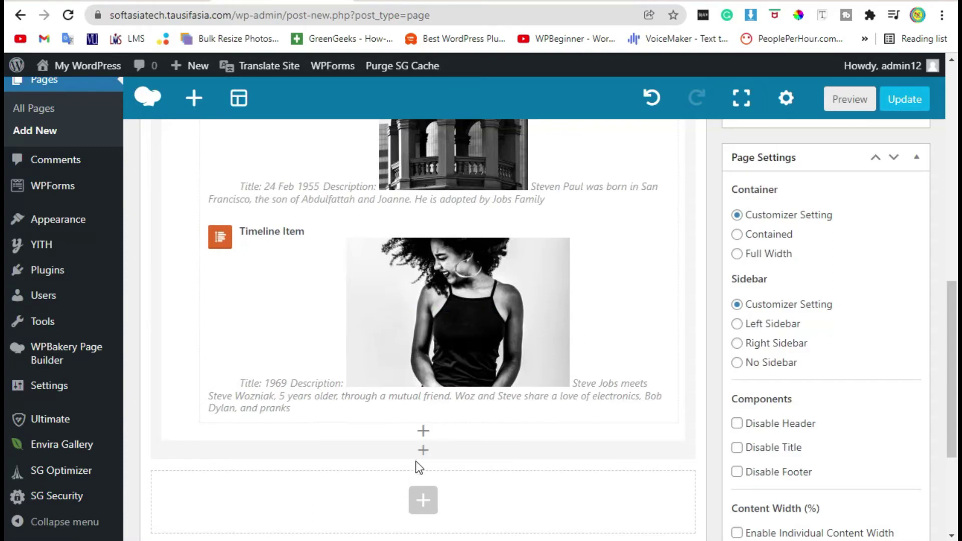
# Add a Timeline Featured Item and paste 12 Dec 1980 from the demo as its title.
pyautogui.click(424, 436)
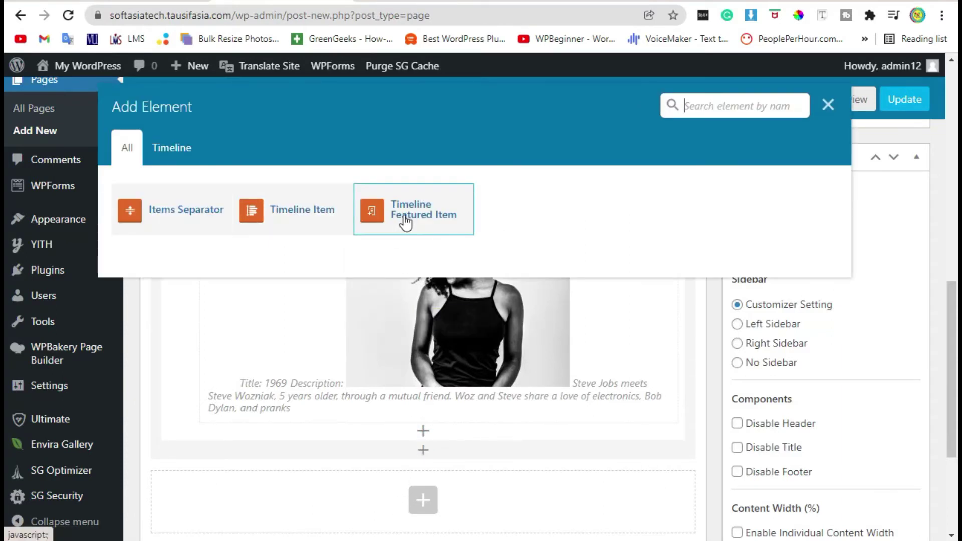
pyautogui.click(432, 220)
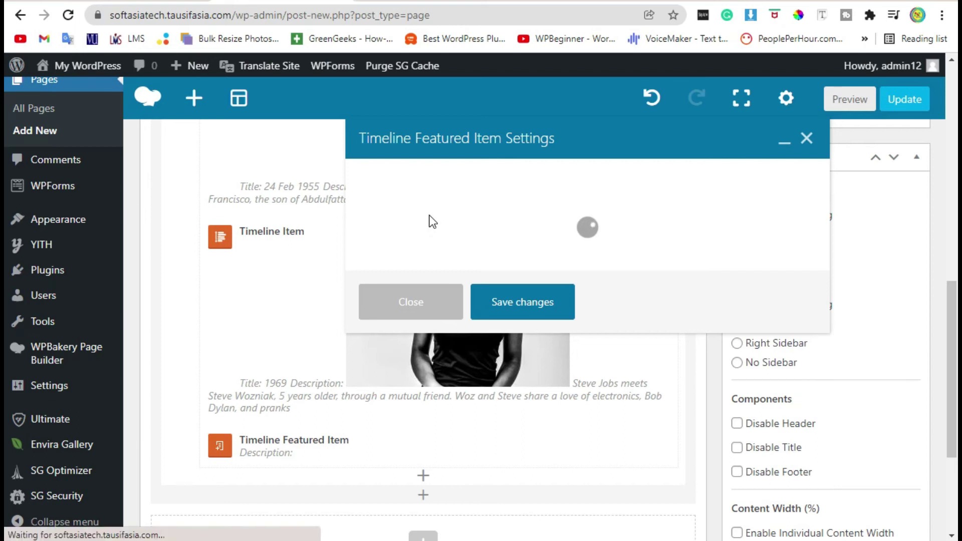
pyautogui.hotkey('ctrl', 'Tab')
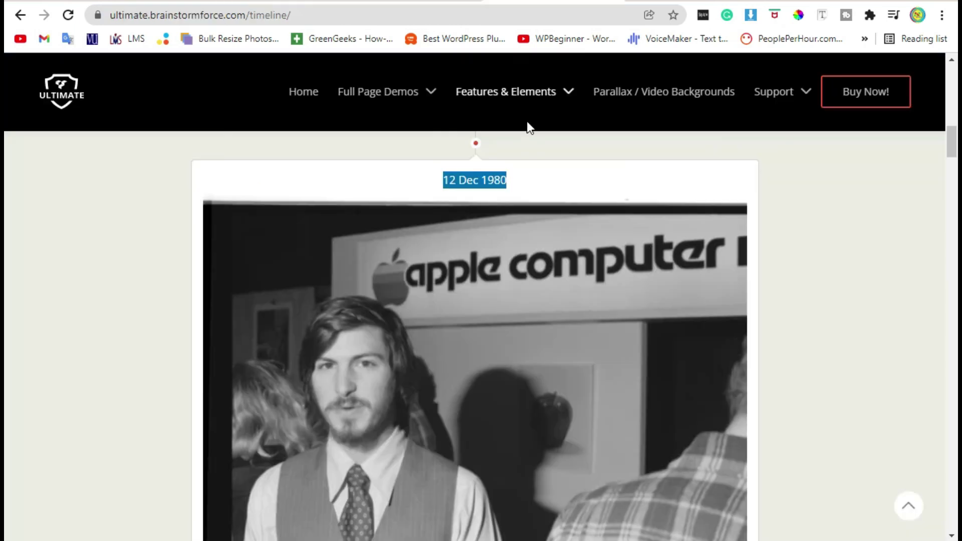
pyautogui.rightClick(470, 179)
pyautogui.click(488, 192)
pyautogui.hotkey('ctrl', 'shift', 'Tab')
pyautogui.rightClick(466, 250)
pyautogui.click(526, 369)
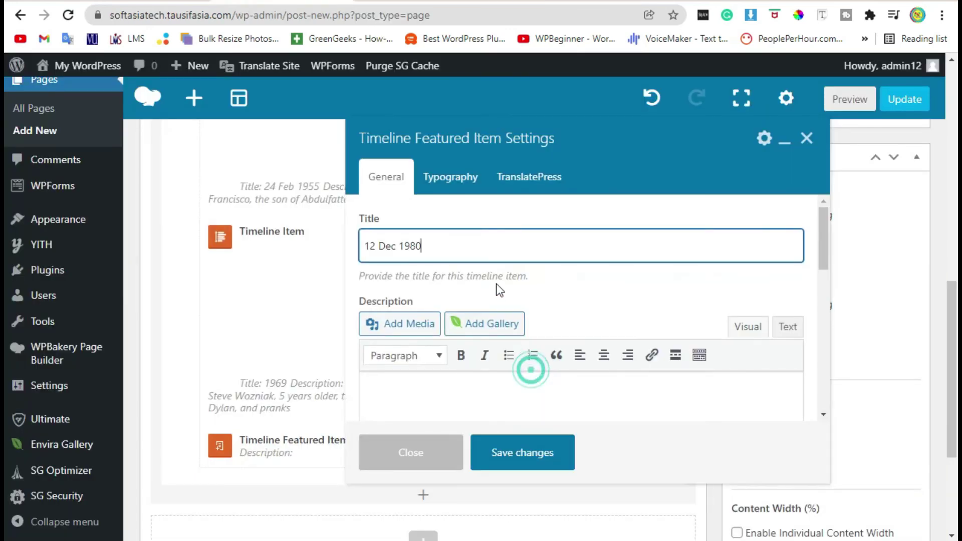
pyautogui.scroll(-2, 495, 300)
# Insert the dome tower photo into the featured item's description.
pyautogui.click(406, 221)
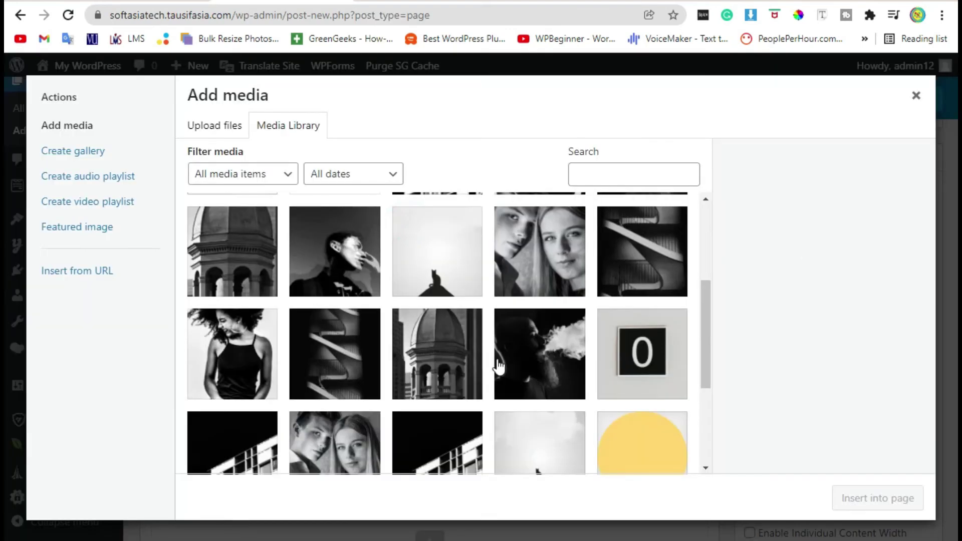
pyautogui.scroll(-4, 491, 366)
pyautogui.click(432, 207)
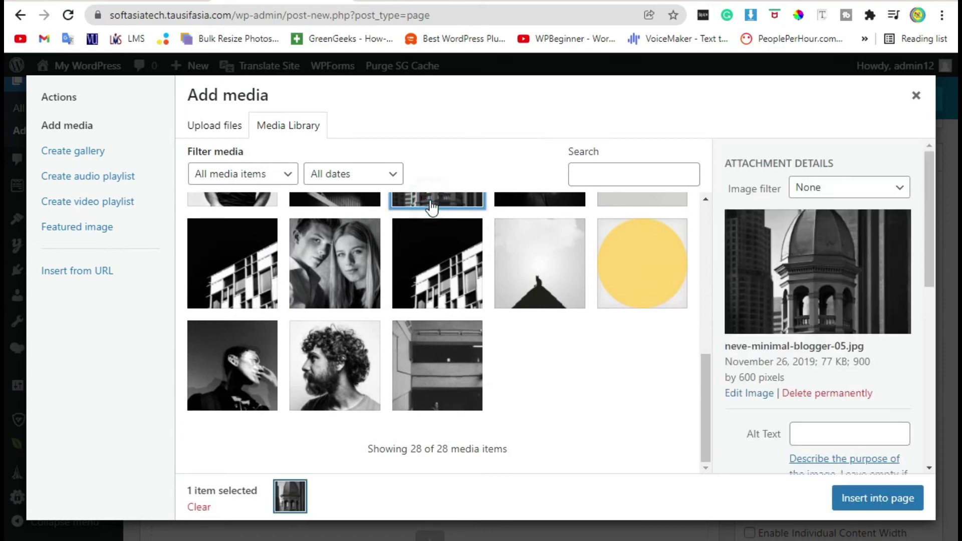
pyautogui.click(894, 501)
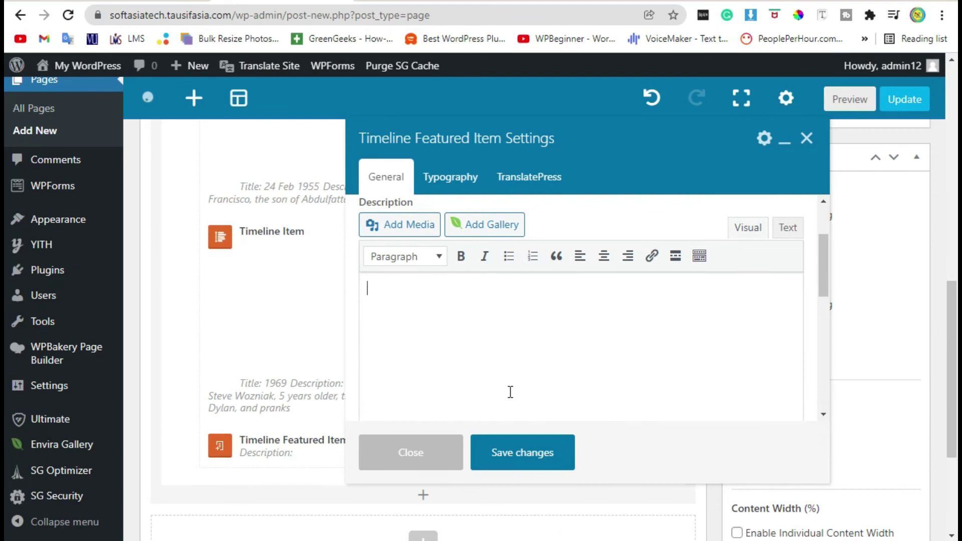
# Paste the demo's 'Apple goes public' caption below the photo and save the featured item.
pyautogui.scroll(-1, 595, 372)
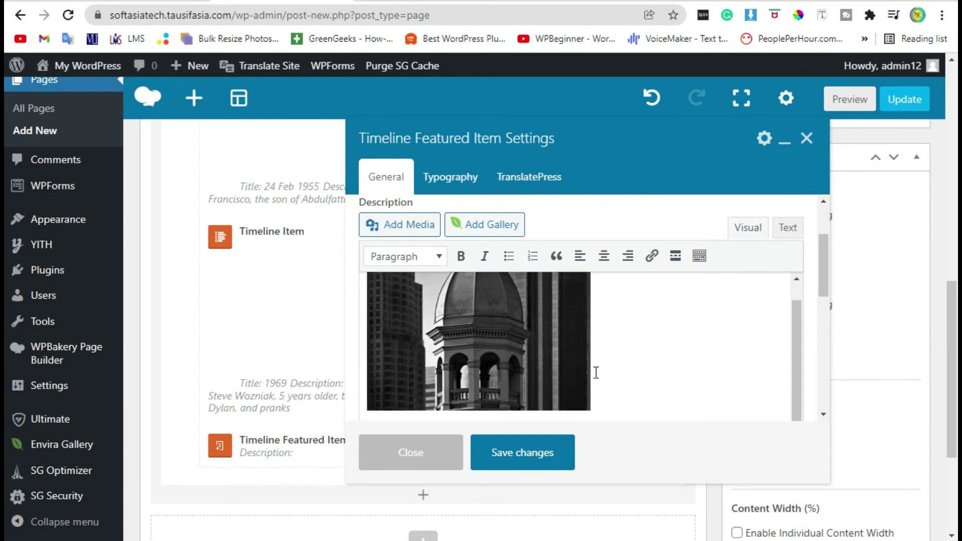
pyautogui.scroll(-1, 596, 380)
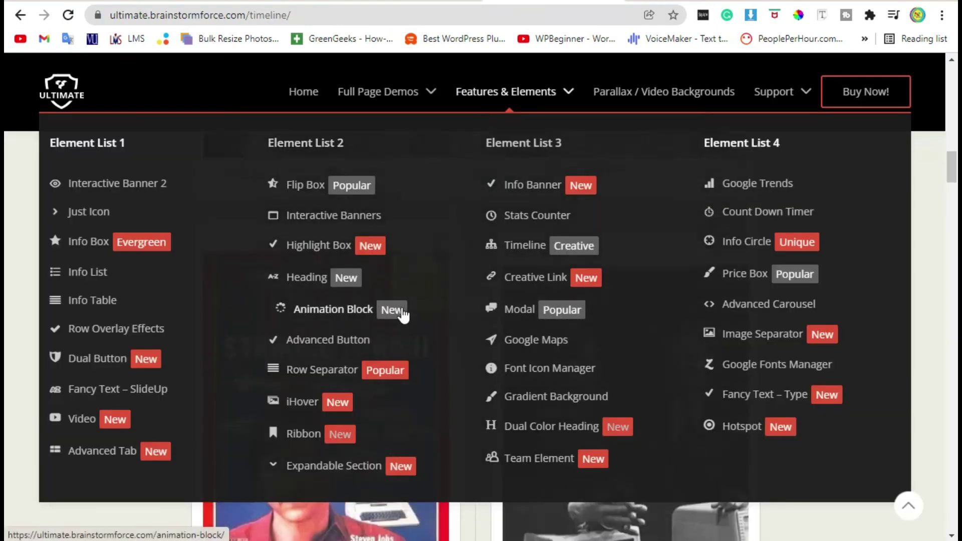
pyautogui.scroll(-10, 450, 471)
pyautogui.scroll(9, 510, 408)
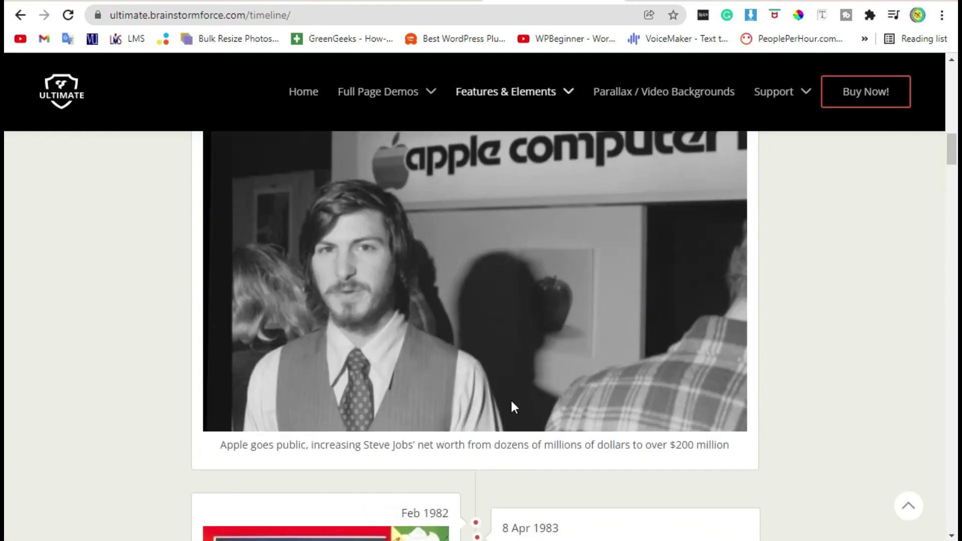
pyautogui.scroll(-1, 520, 399)
pyautogui.tripleClick(511, 456)
pyautogui.rightClick(511, 454)
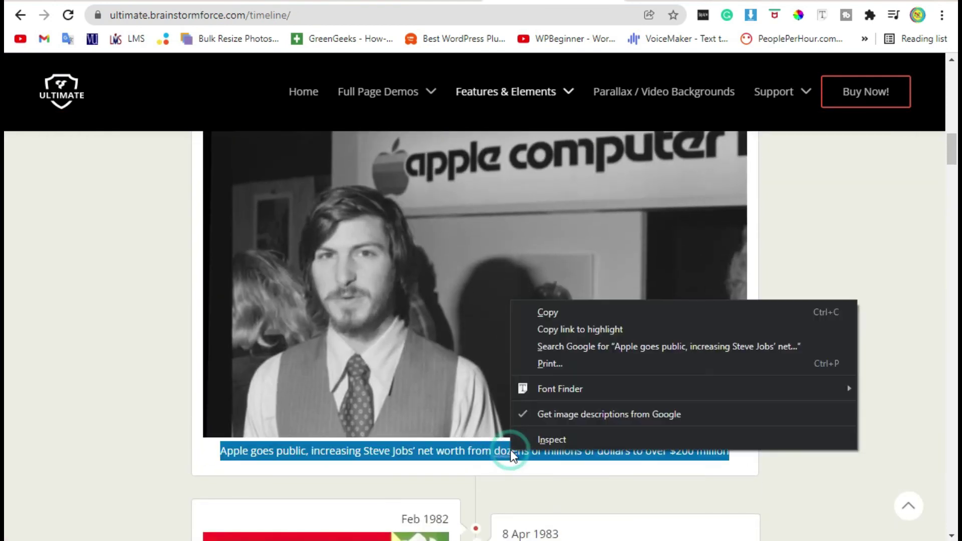
pyautogui.click(550, 313)
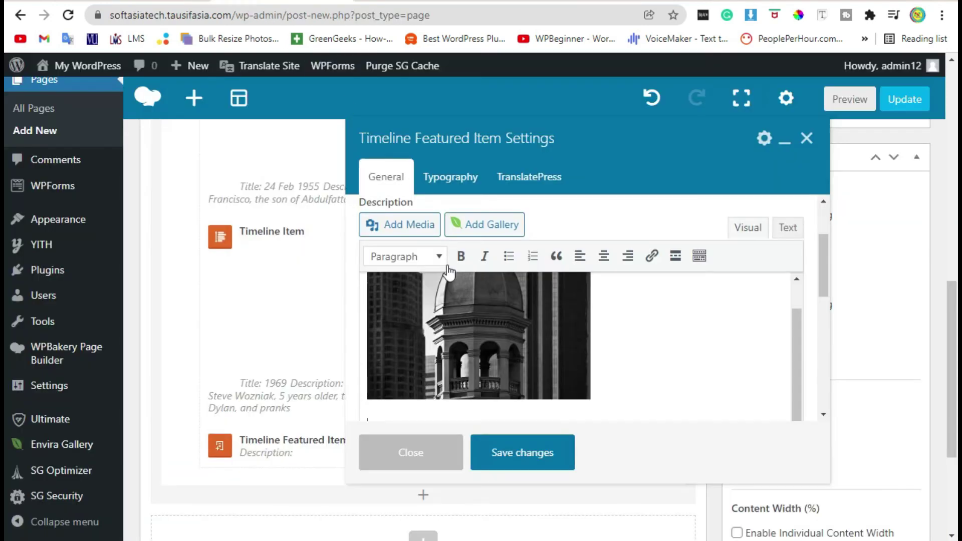
pyautogui.scroll(-4, 594, 374)
pyautogui.rightClick(444, 240)
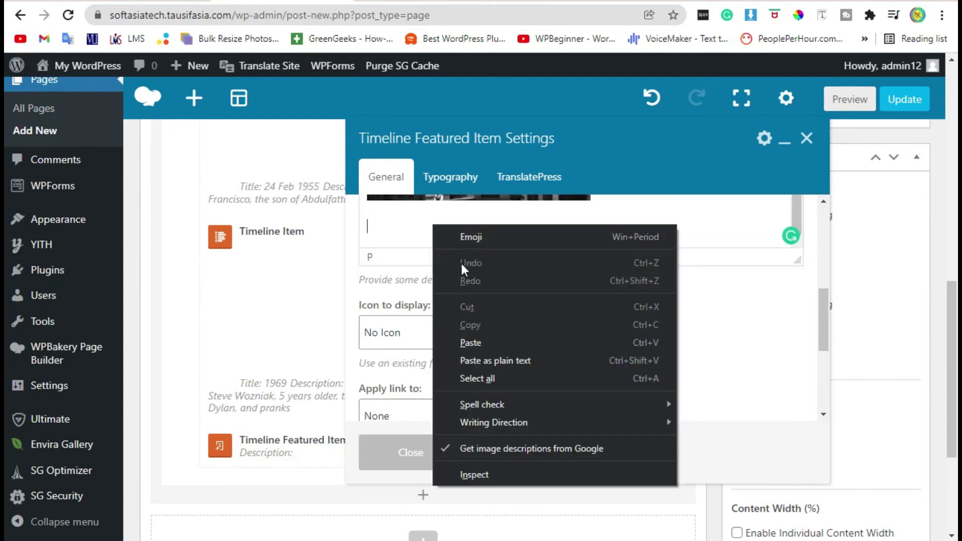
pyautogui.click(483, 342)
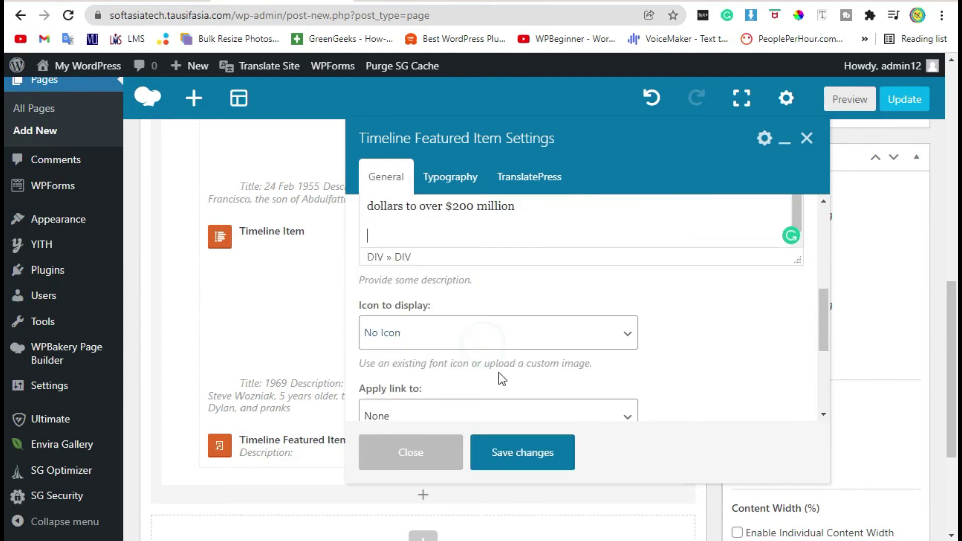
pyautogui.click(524, 453)
pyautogui.scroll(-4, 507, 393)
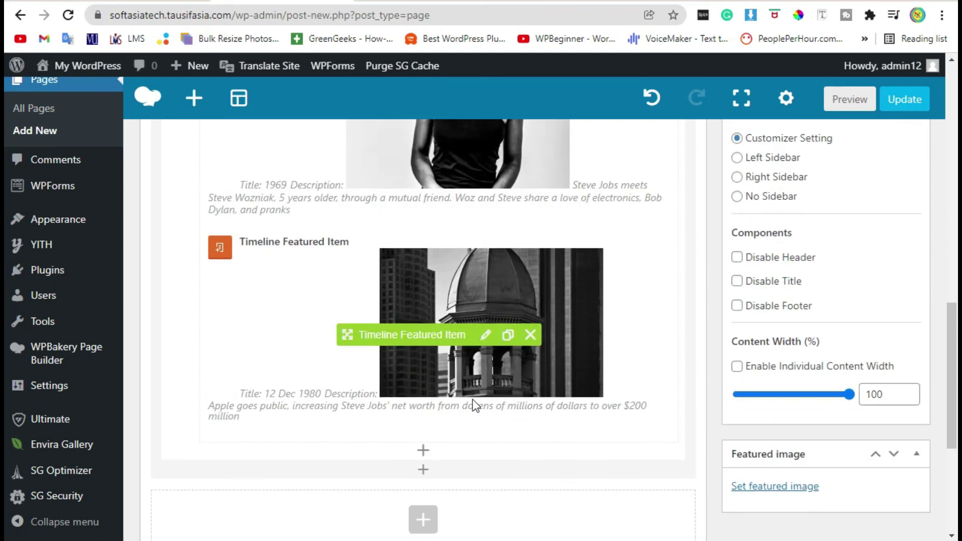
# Reopen the featured item's settings and keep its arrow position at the top.
pyautogui.click(483, 334)
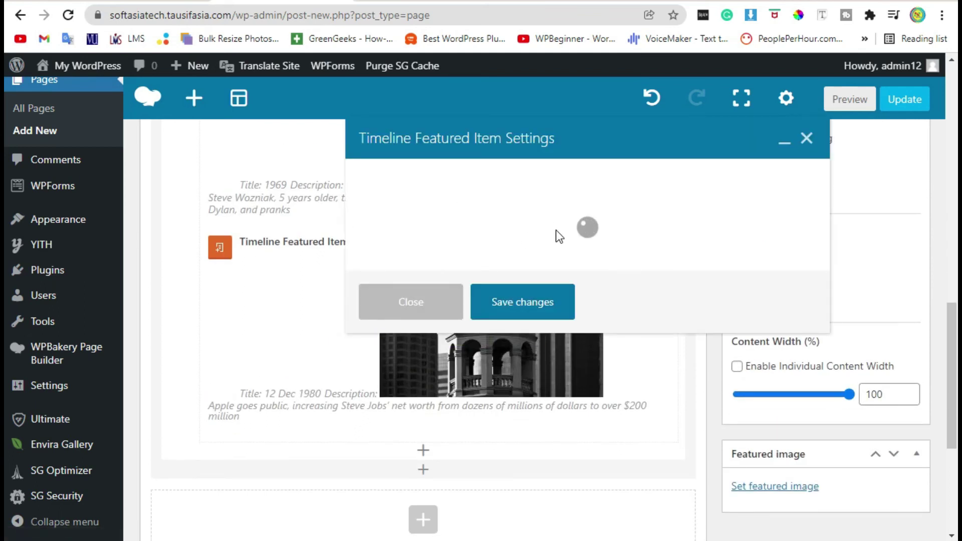
pyautogui.scroll(-4, 596, 250)
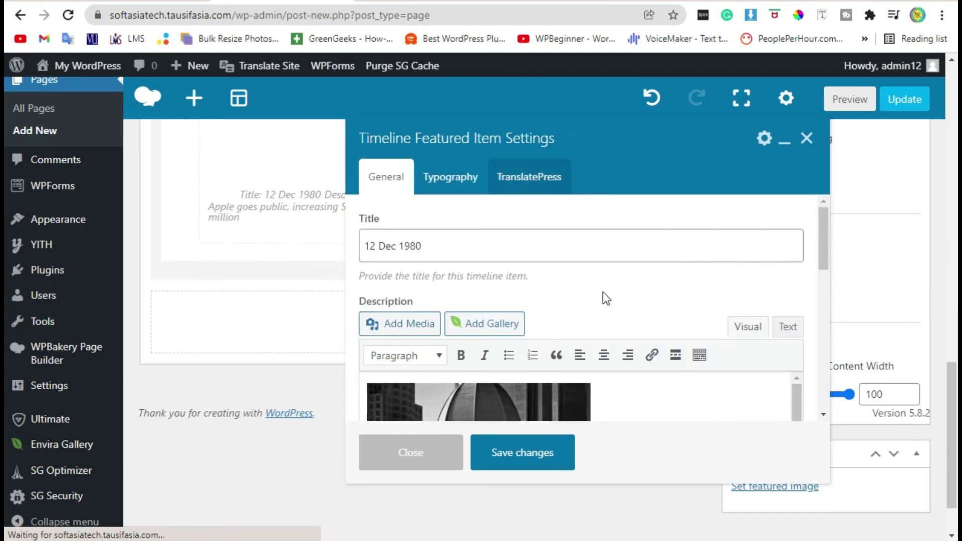
pyautogui.scroll(-4, 603, 291)
pyautogui.scroll(-4, 566, 306)
pyautogui.scroll(2, 406, 327)
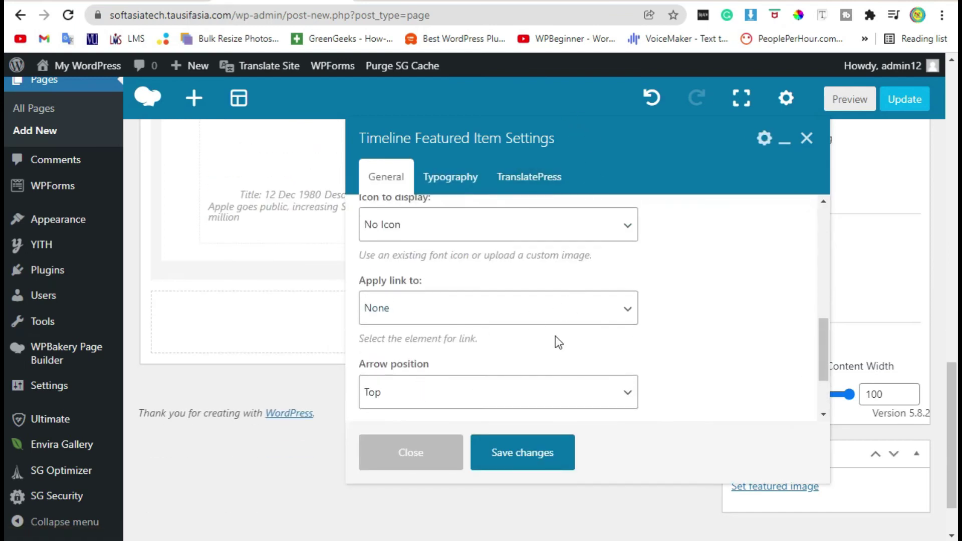
pyautogui.scroll(-2, 555, 337)
pyautogui.click(426, 282)
pyautogui.click(373, 321)
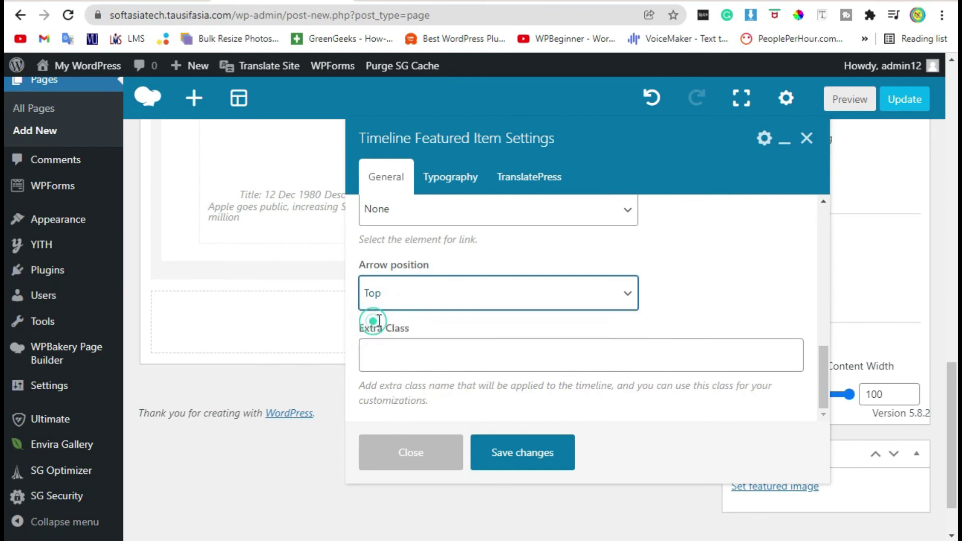
# Set Icon to display to Font Icon Manager and choose the person icon.
pyautogui.scroll(4, 458, 328)
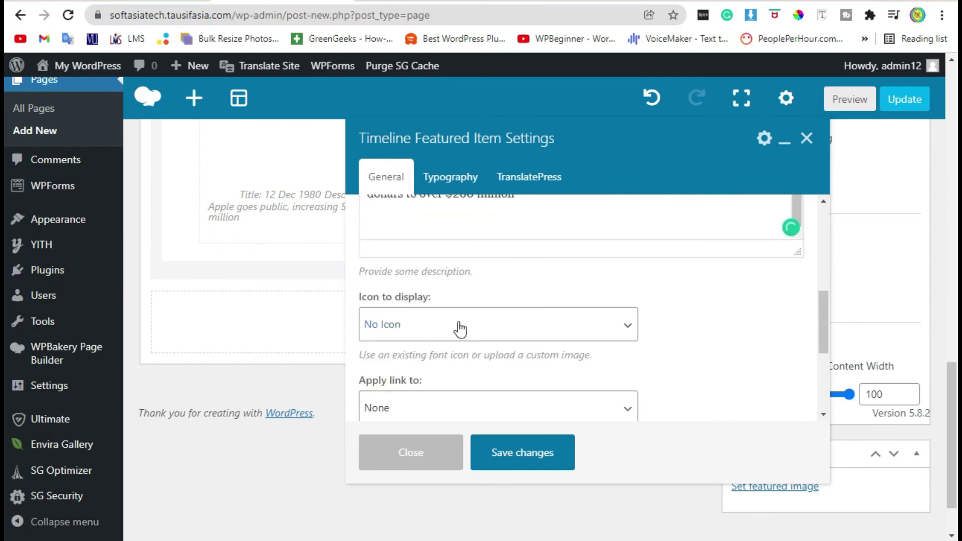
pyautogui.click(429, 332)
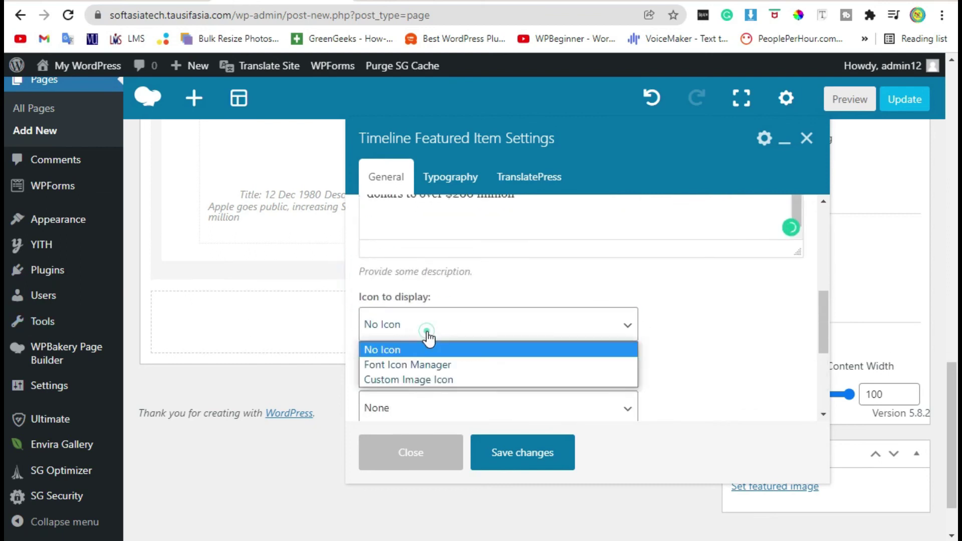
pyautogui.click(483, 366)
pyautogui.scroll(-2, 666, 343)
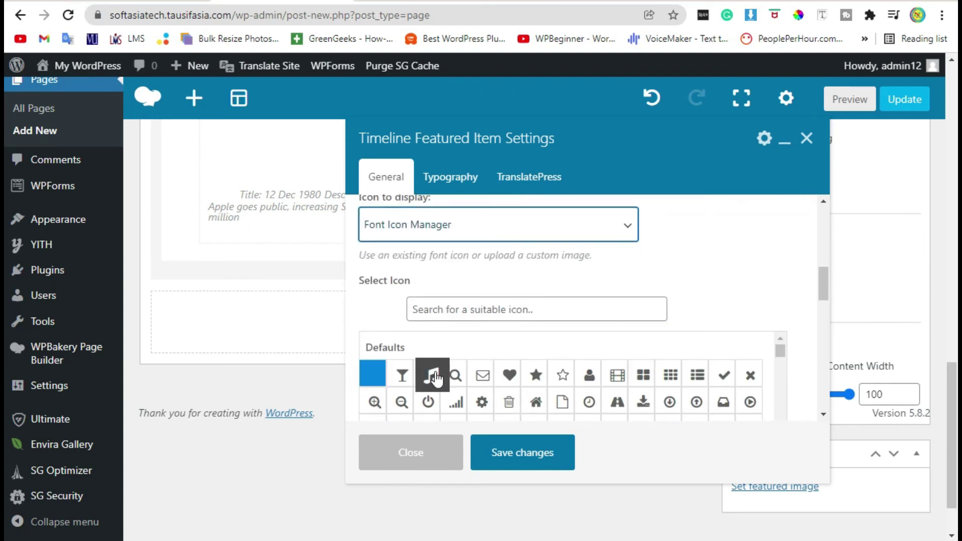
pyautogui.click(589, 374)
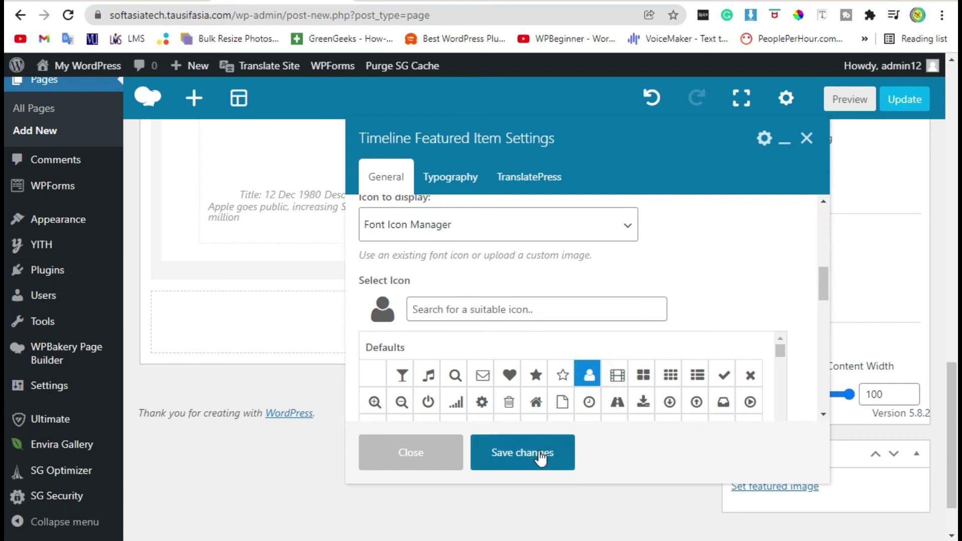
# Save the person icon and check the 12 Dec 1980 featured card and its caption in the preview.
pyautogui.click(537, 457)
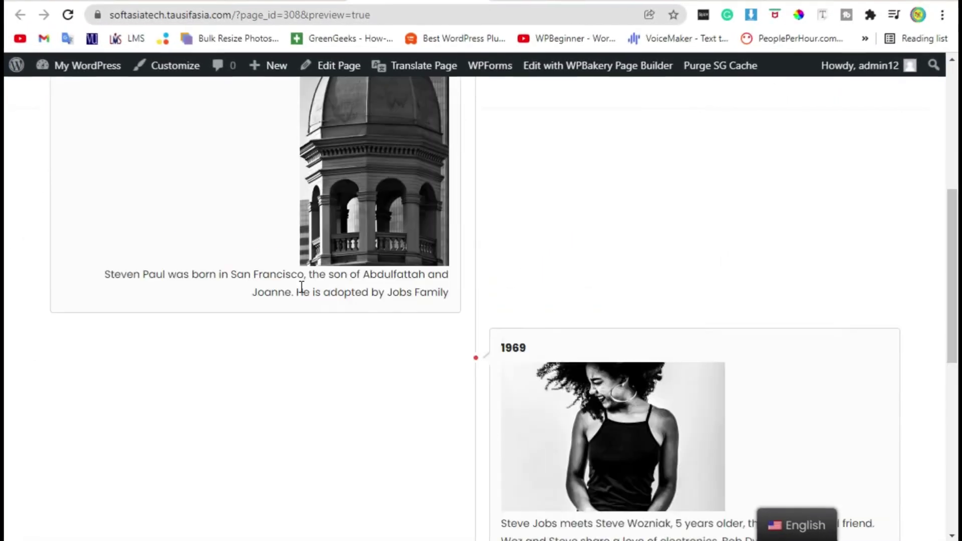
pyautogui.scroll(-10, 313, 298)
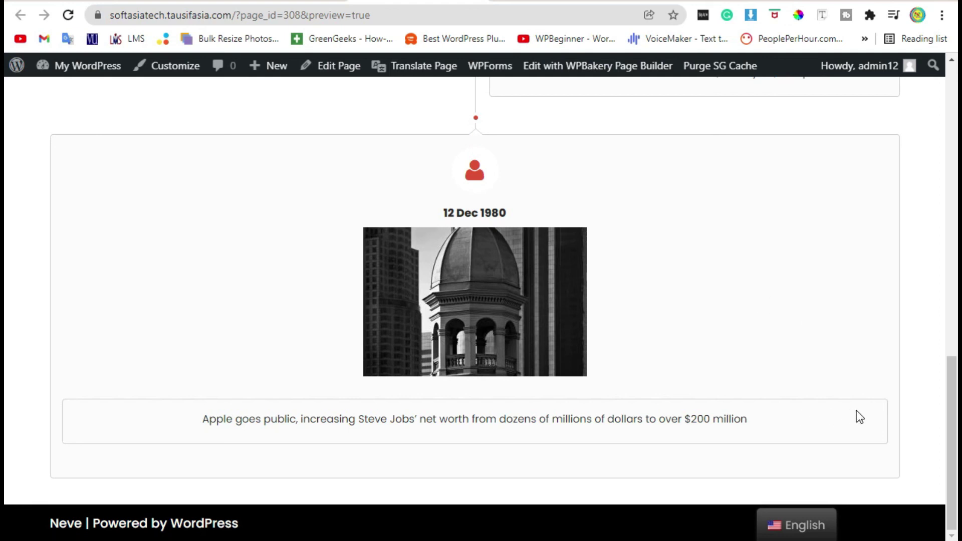
pyautogui.moveTo(768, 421); pyautogui.dragTo(188, 425)
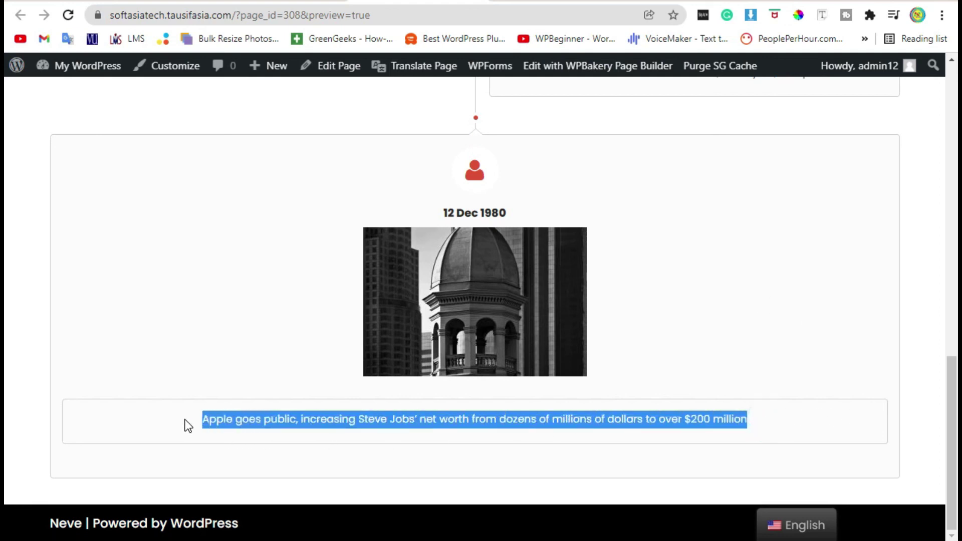